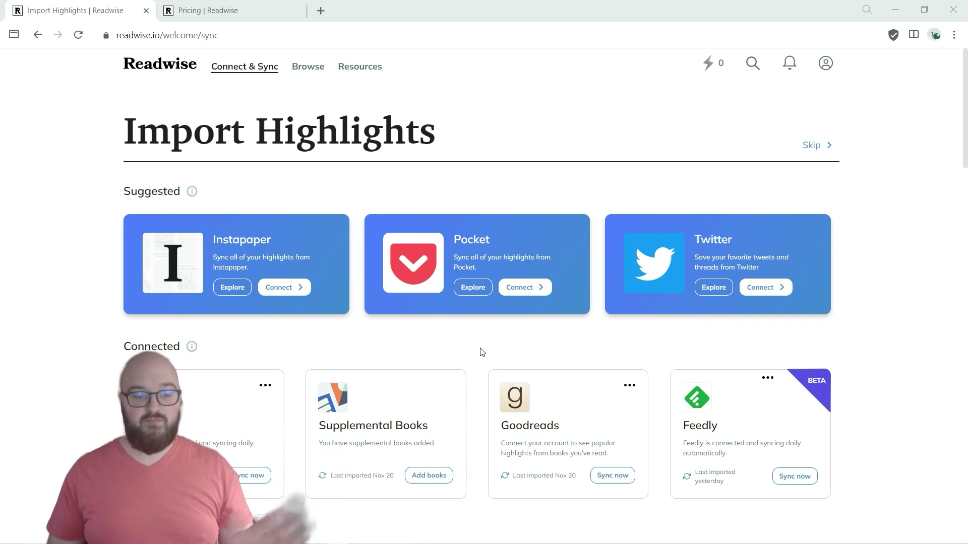
scroll(579, 405, "down", 5)
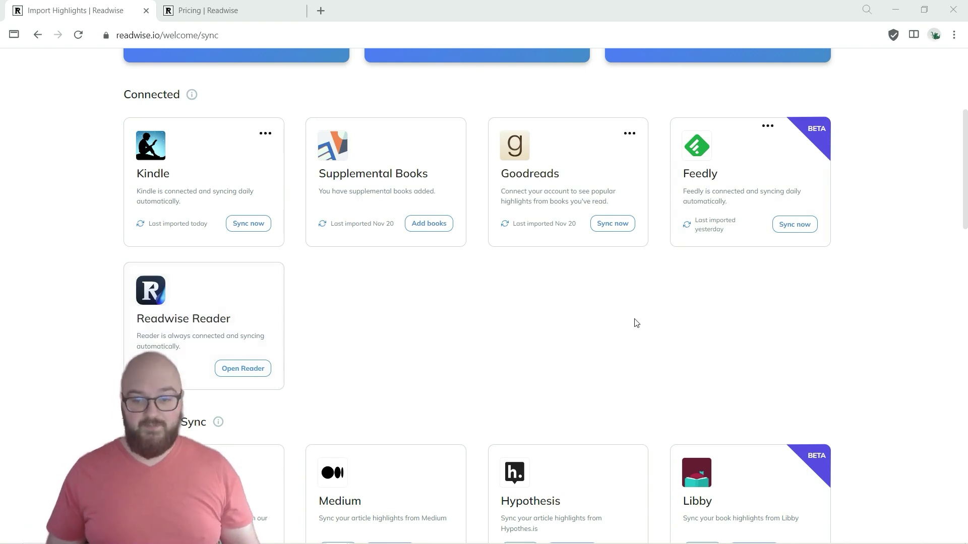
scroll(641, 316, "down", 5)
scroll(640, 316, "down", 2)
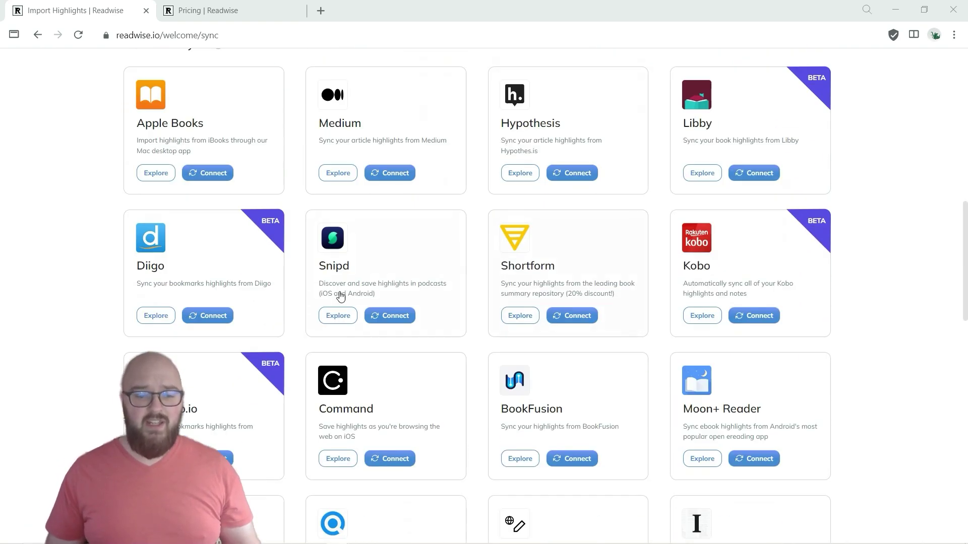
scroll(468, 391, "down", 7)
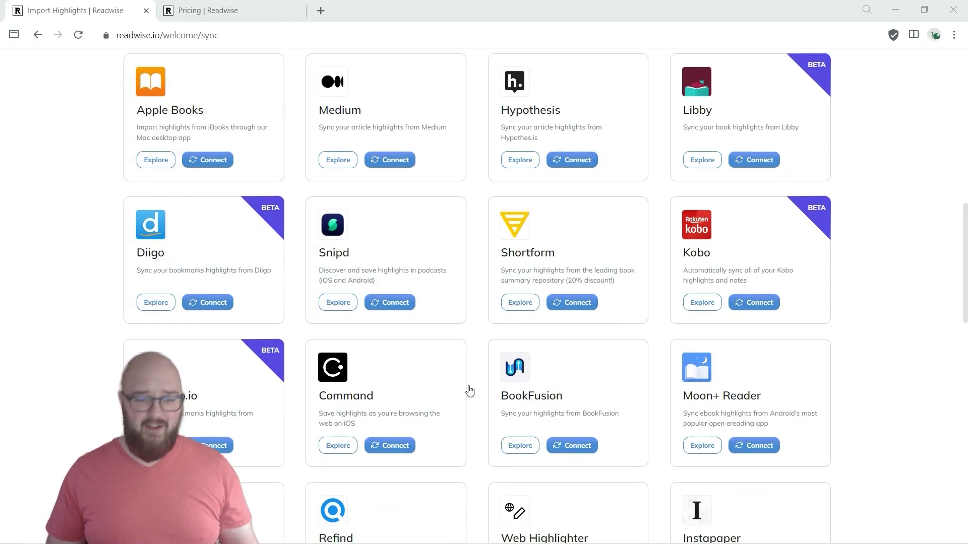
scroll(524, 371, "down", 9)
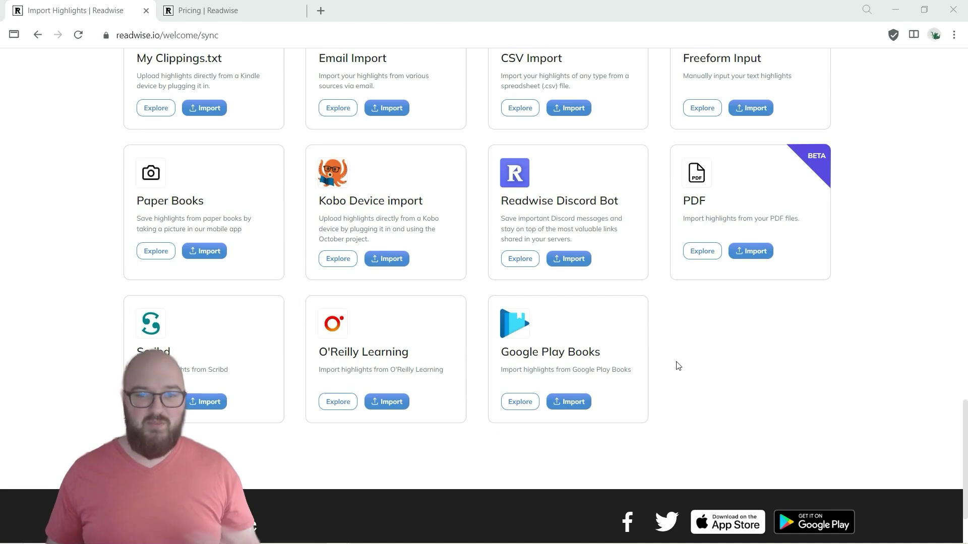
scroll(676, 375, "up", 10)
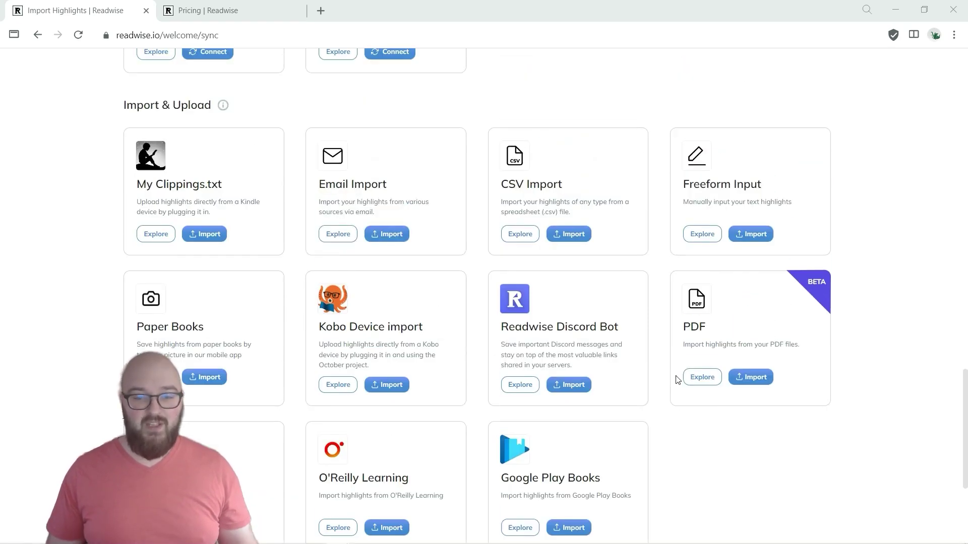
scroll(681, 384, "up", 17)
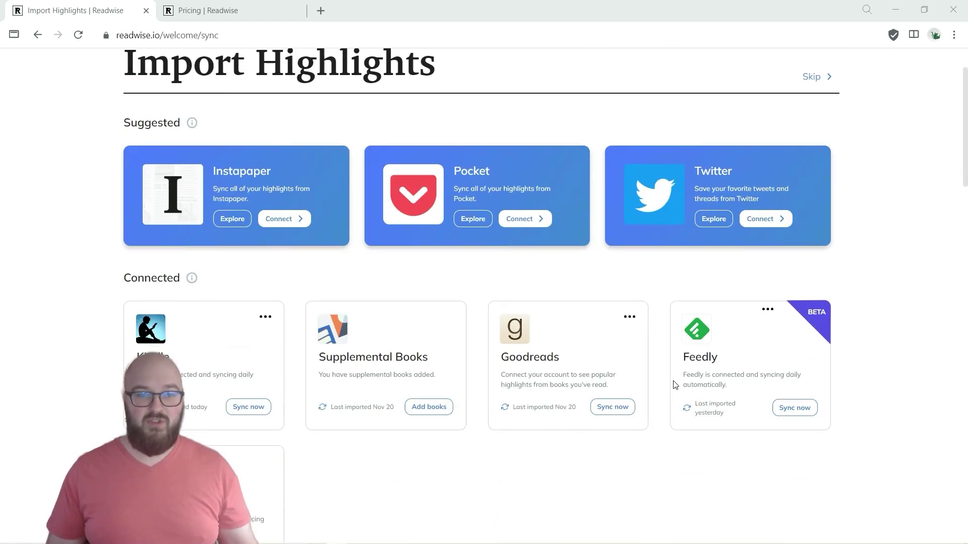
scroll(660, 376, "up", 1)
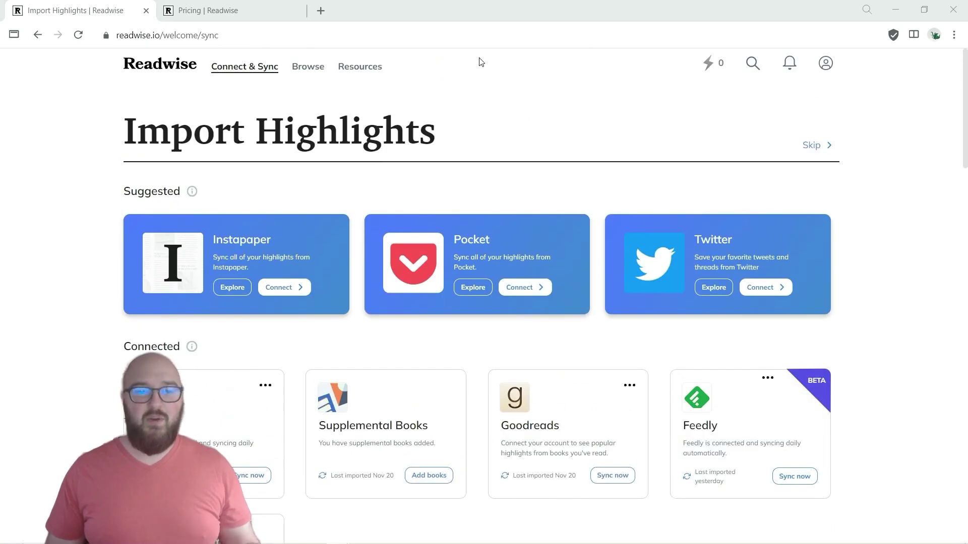
Go back to the Readwise dashboard and open the Import Highlights page
left_click(233, 75)
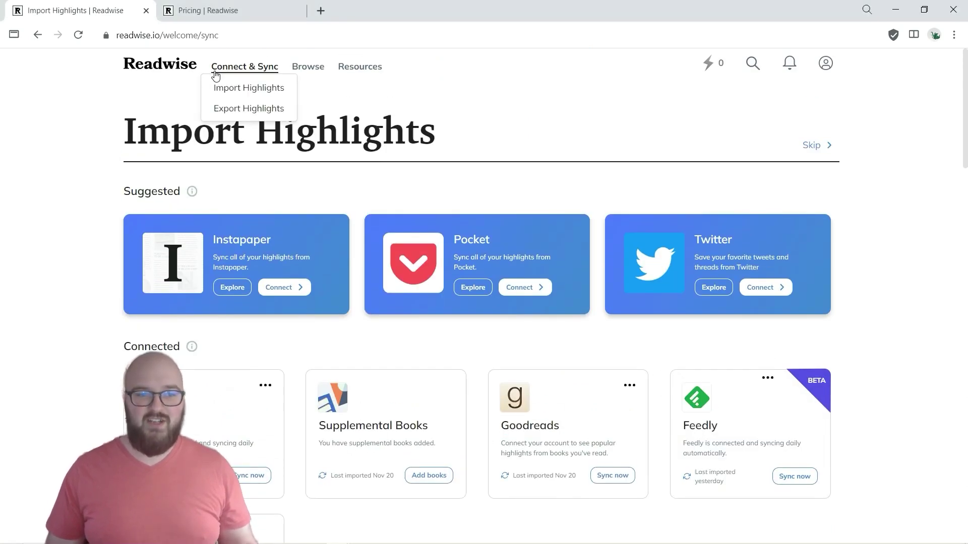
left_click(168, 74)
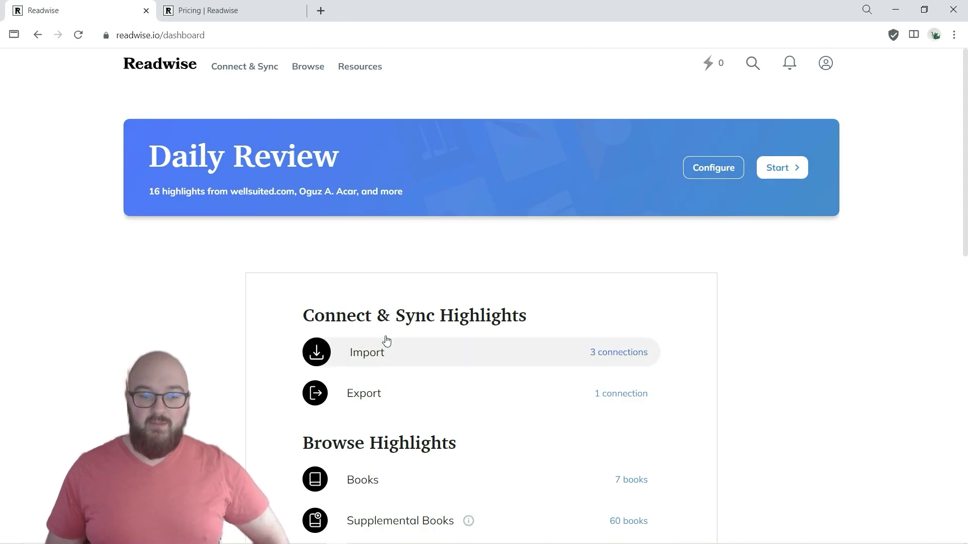
left_click(374, 358)
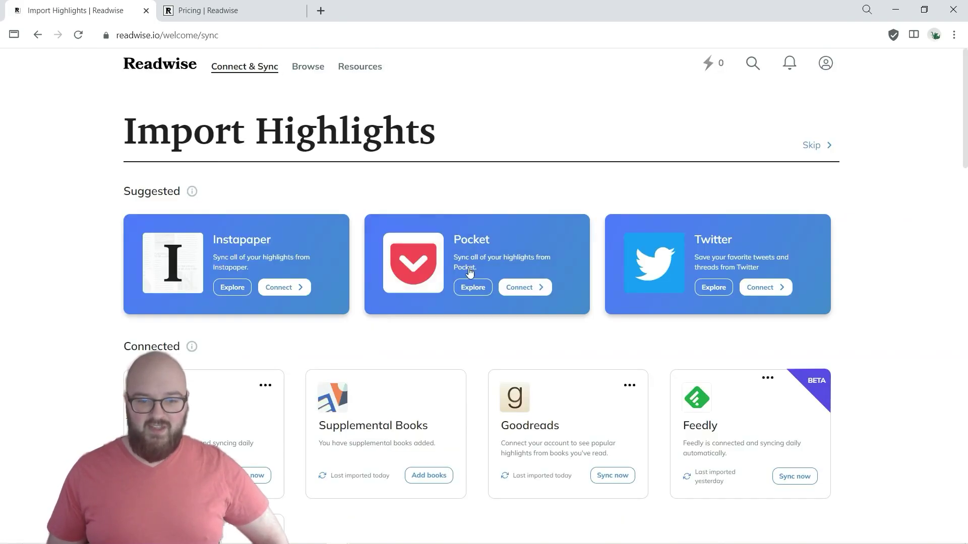
scroll(501, 382, "down", 10)
scroll(530, 368, "up", 10)
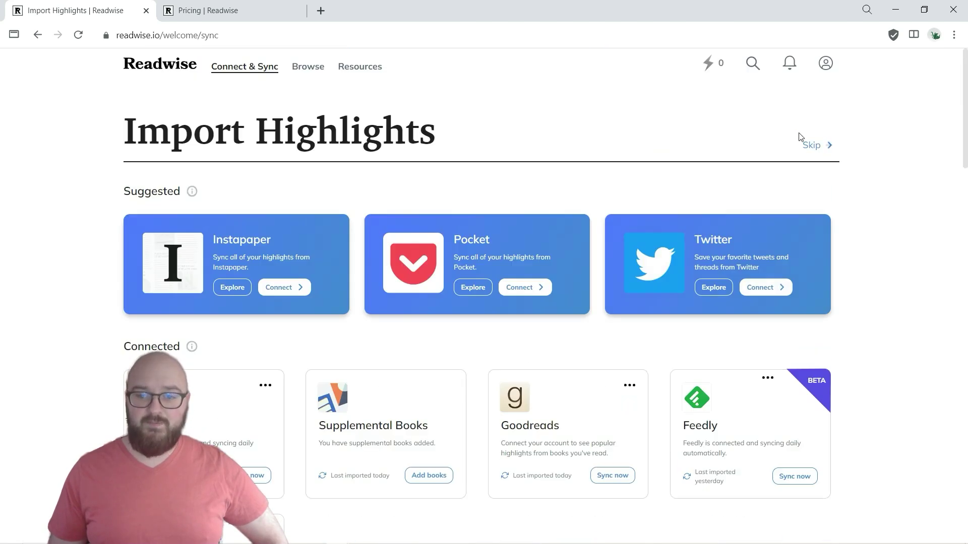
Skip ahead to Supplemental Books and browse the listed books like Human Compatible and Life 3.0
left_click(816, 146)
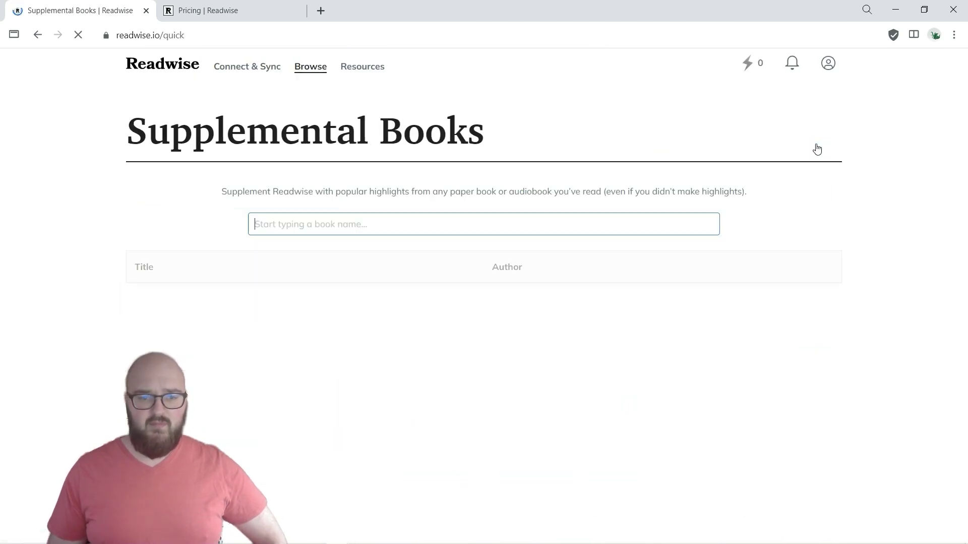
scroll(408, 391, "down", 10)
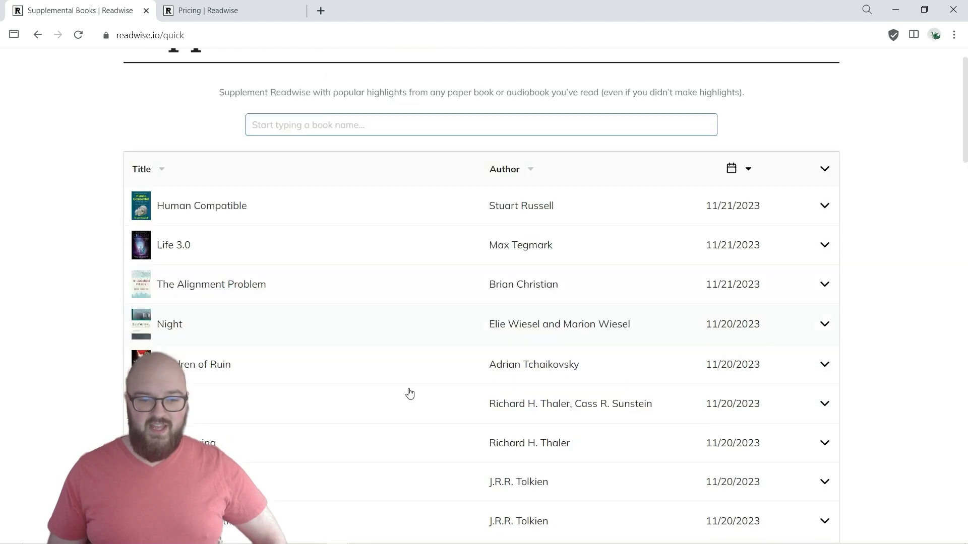
scroll(412, 393, "down", 5)
scroll(404, 391, "up", 15)
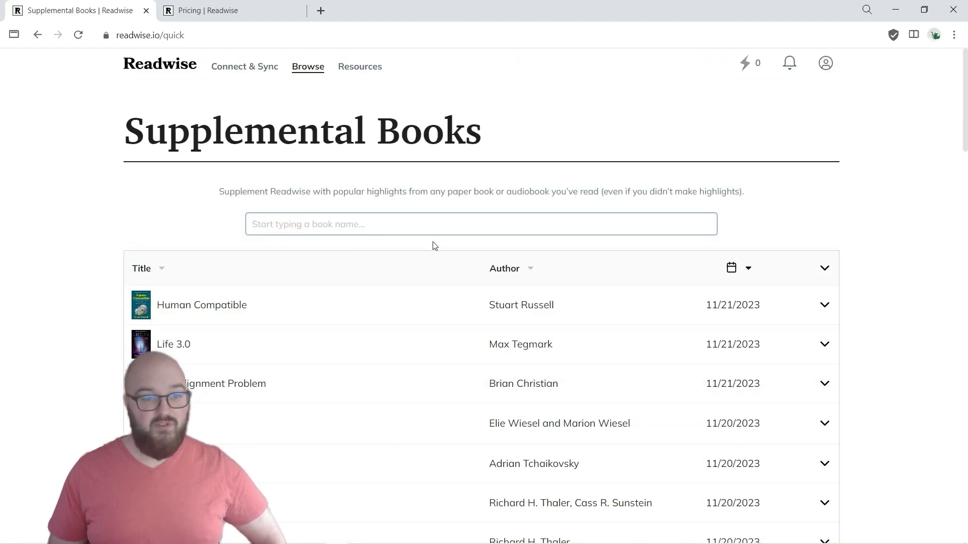
left_click(268, 71)
Browse the Export Highlights integrations (Obsidian, Notion, Logseq, Roam) and open Obsidian's export settings
left_click(248, 108)
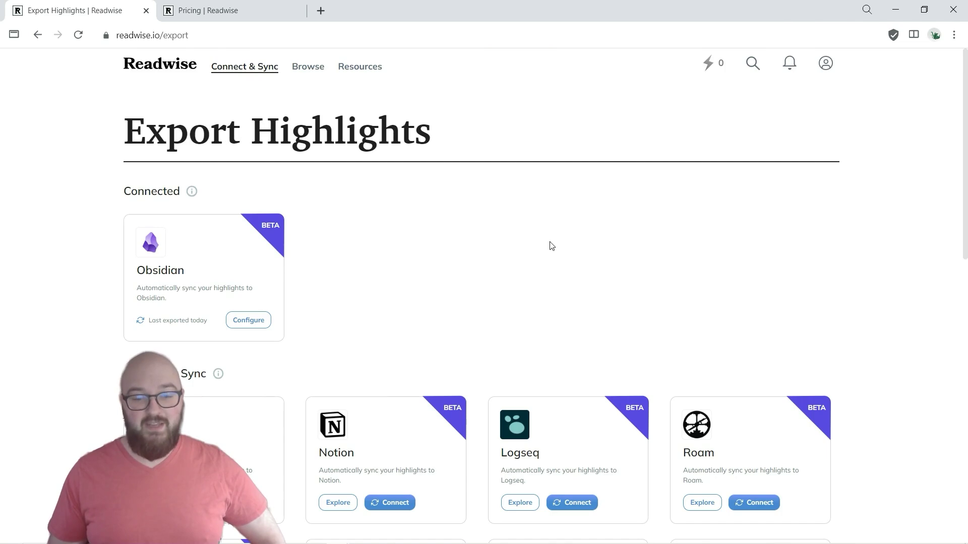
scroll(154, 175, "down", 3)
scroll(645, 210, "down", 3)
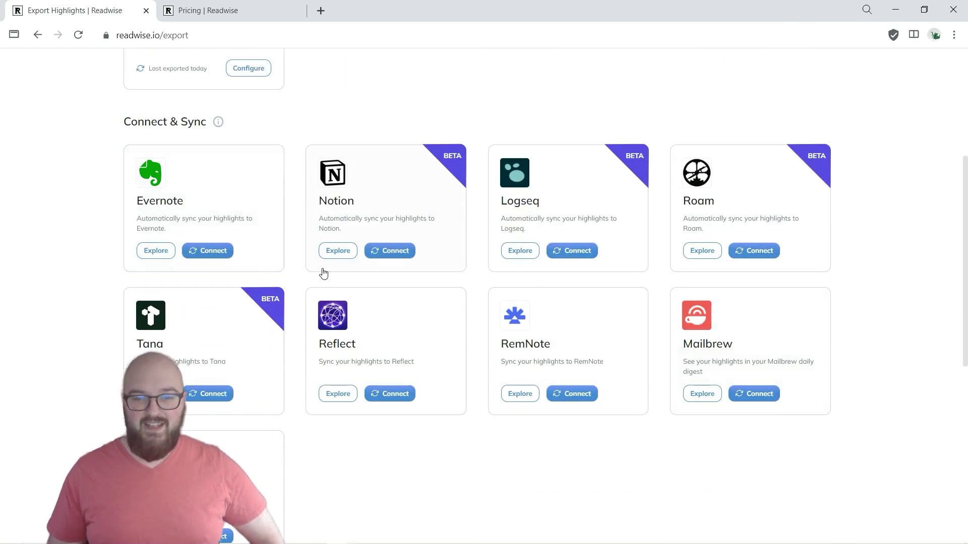
scroll(373, 233, "up", 5)
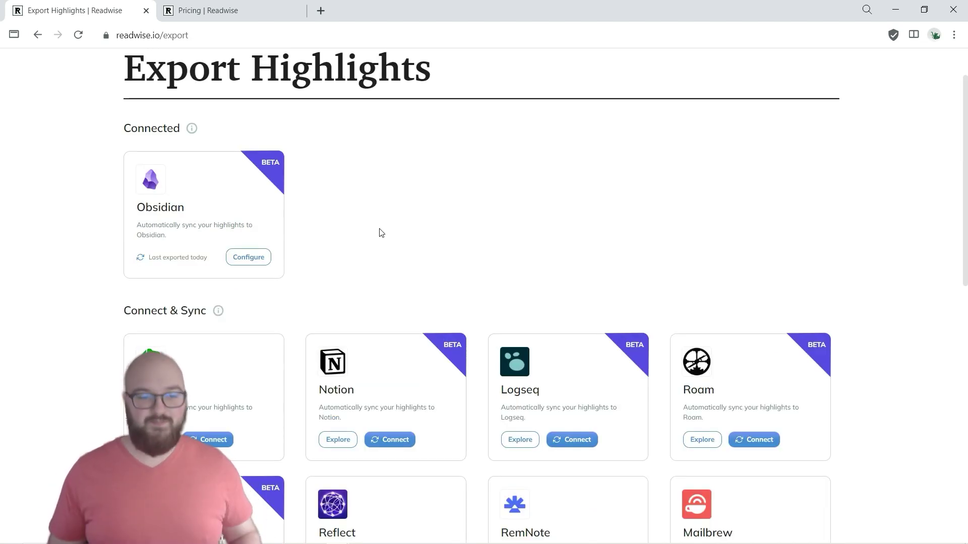
left_click(254, 263)
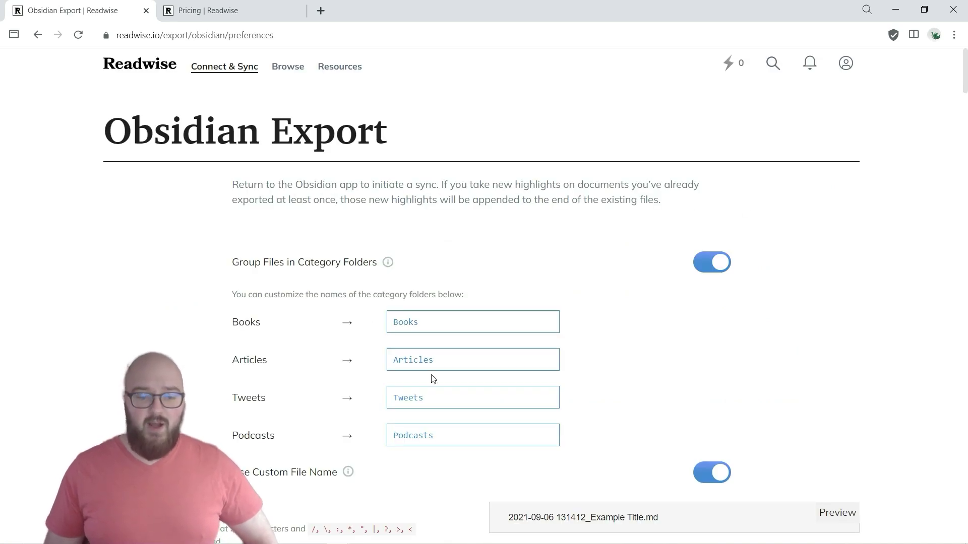
In the Obsidian export settings, switch Use Custom File Name off and back on
scroll(283, 320, "down", 3)
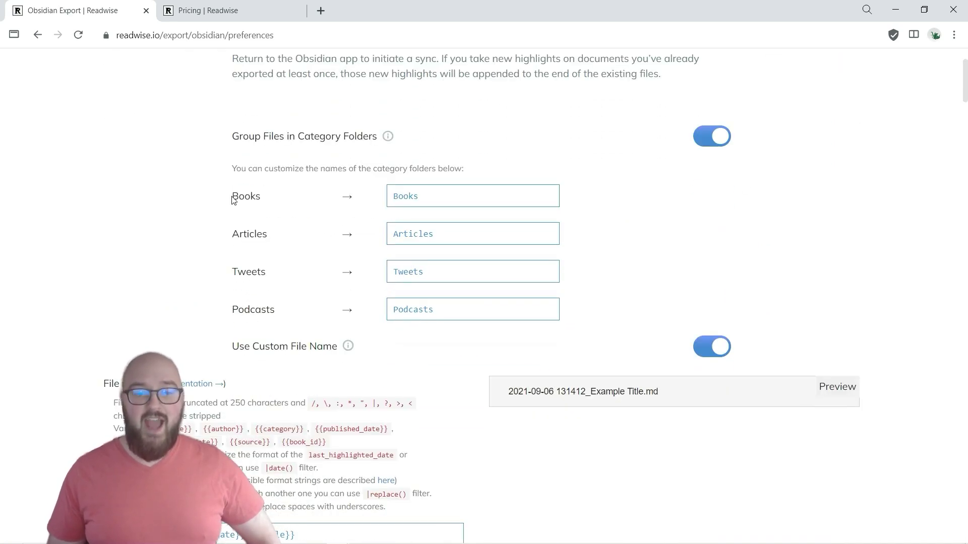
left_click_drag(233, 198, 311, 200)
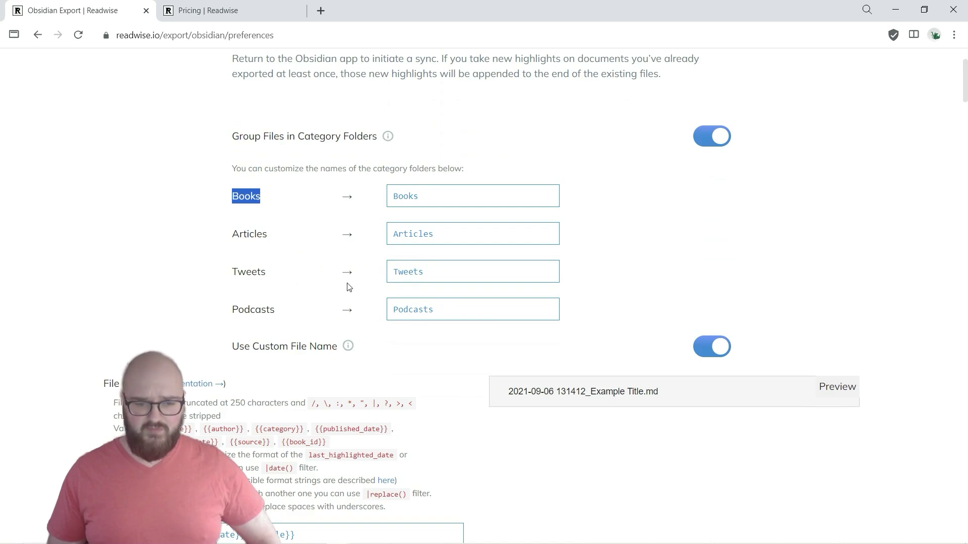
scroll(347, 285, "down", 3)
scroll(353, 290, "down", 1)
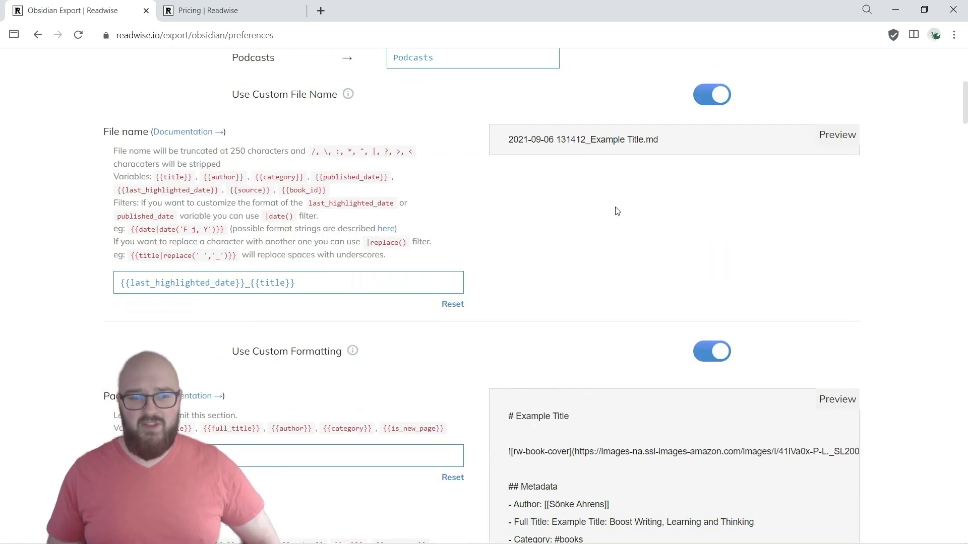
left_click(712, 160)
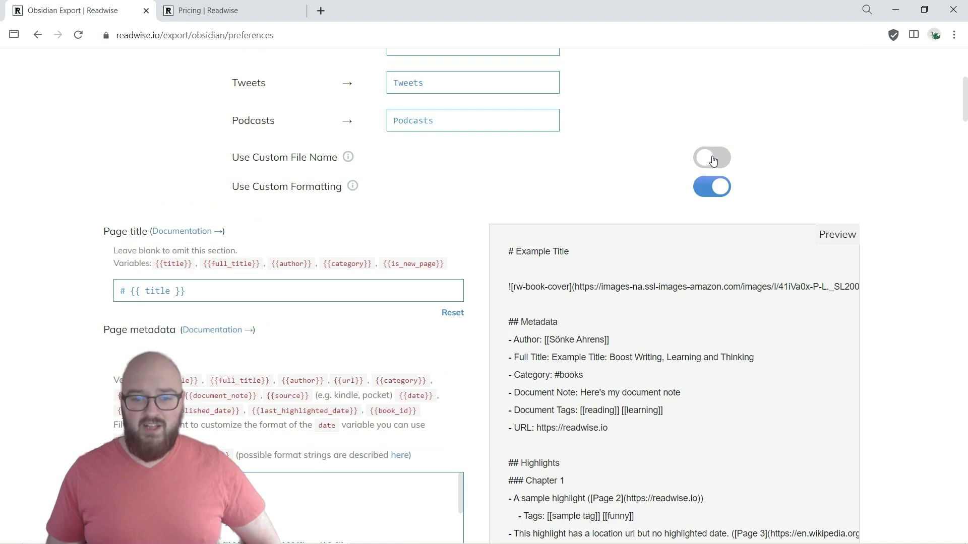
left_click(713, 160)
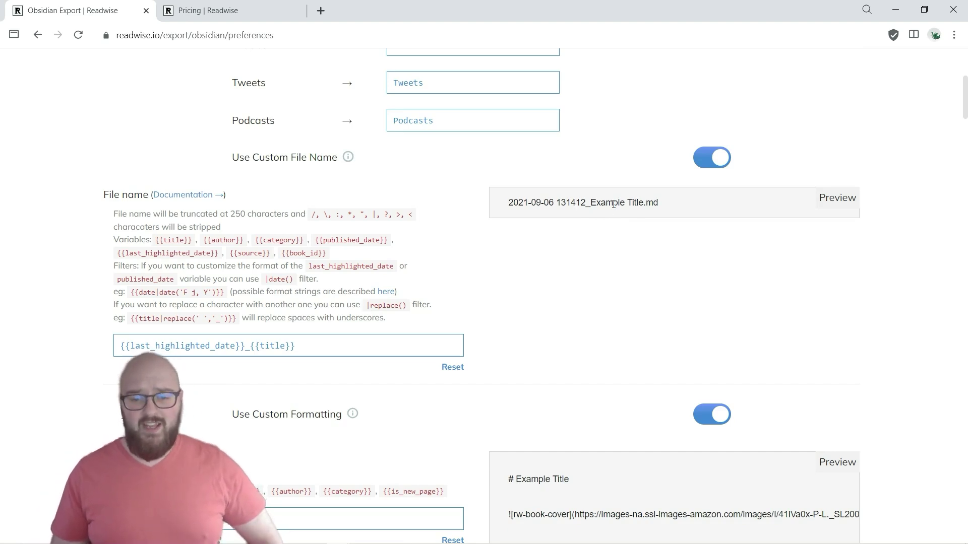
Look over the Obsidian export templates and return to the Readwise dashboard
scroll(630, 302, "down", 7)
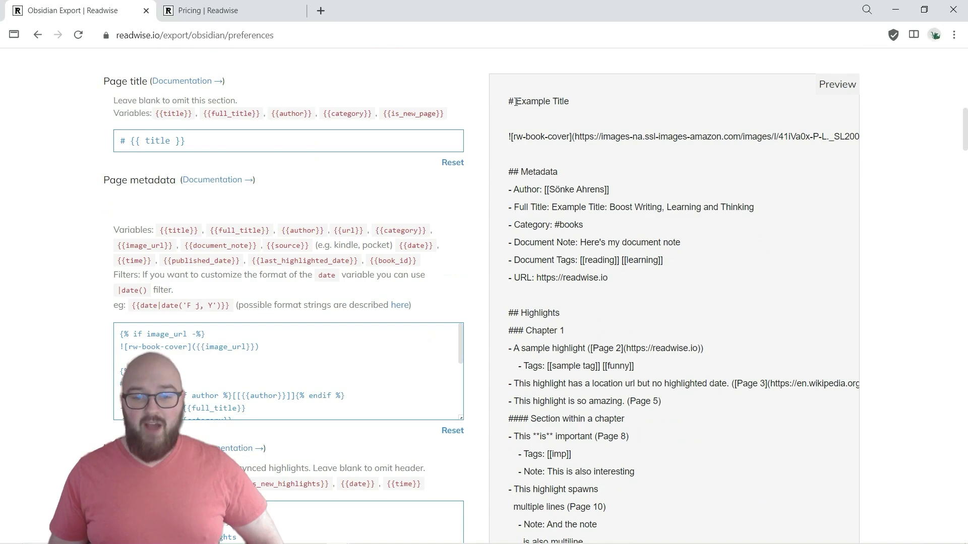
scroll(607, 451, "down", 5)
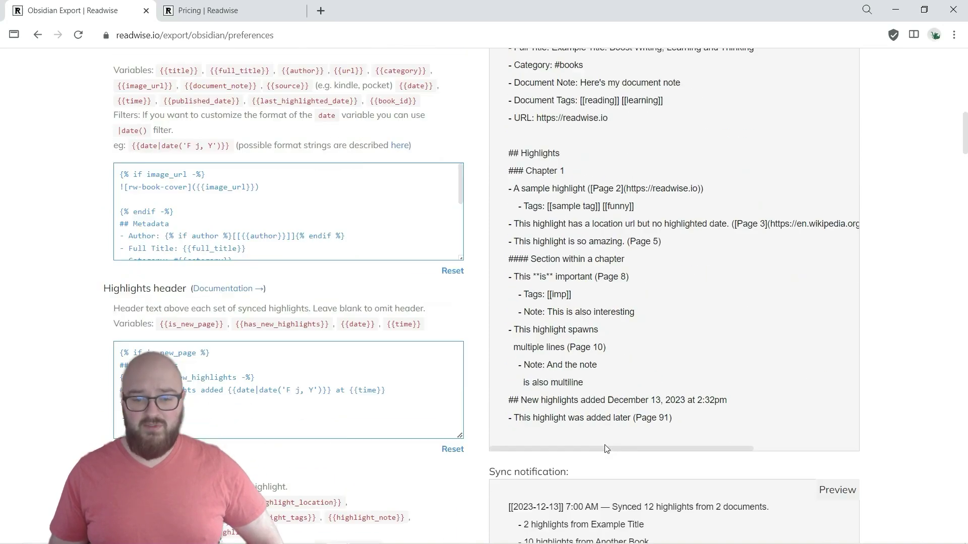
scroll(610, 449, "down", 3)
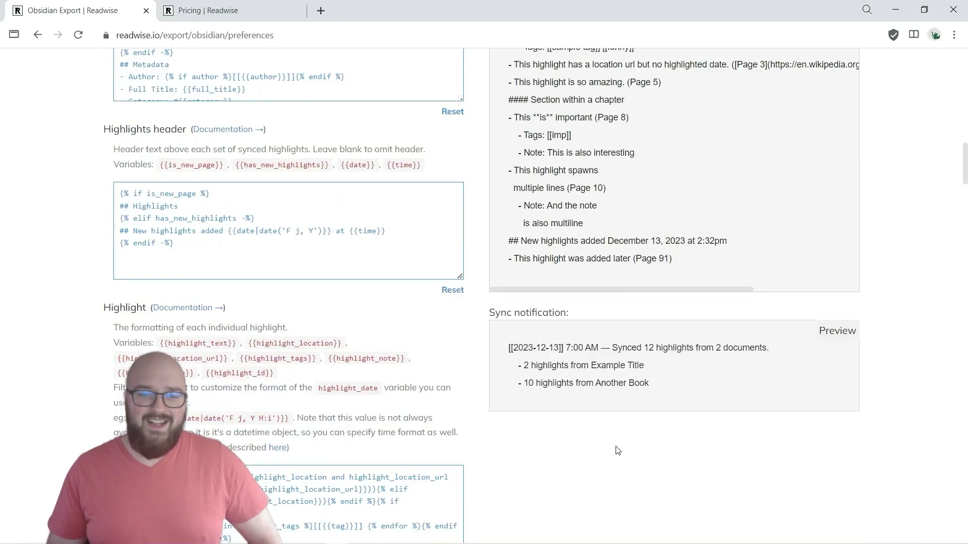
scroll(618, 450, "up", 20)
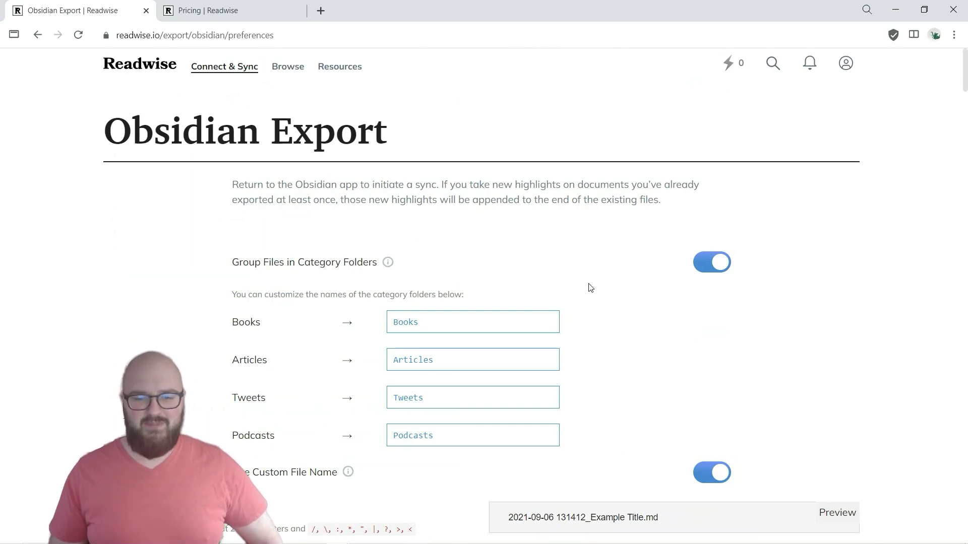
scroll(580, 300, "down", 5)
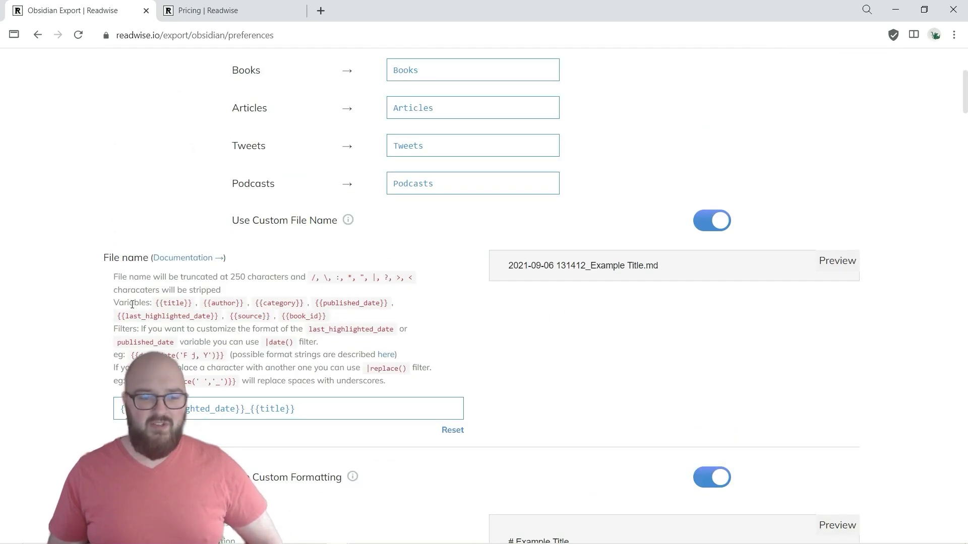
scroll(624, 419, "up", 5)
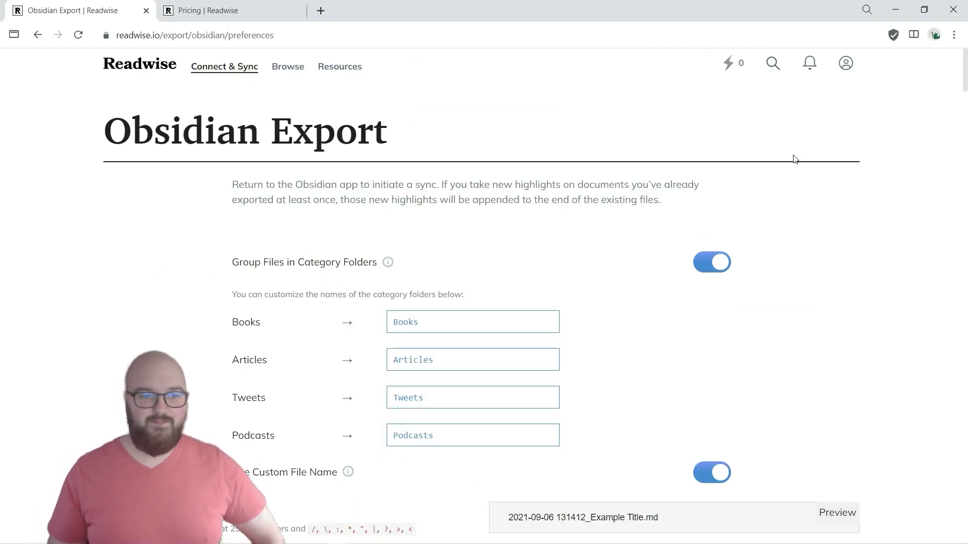
left_click(140, 64)
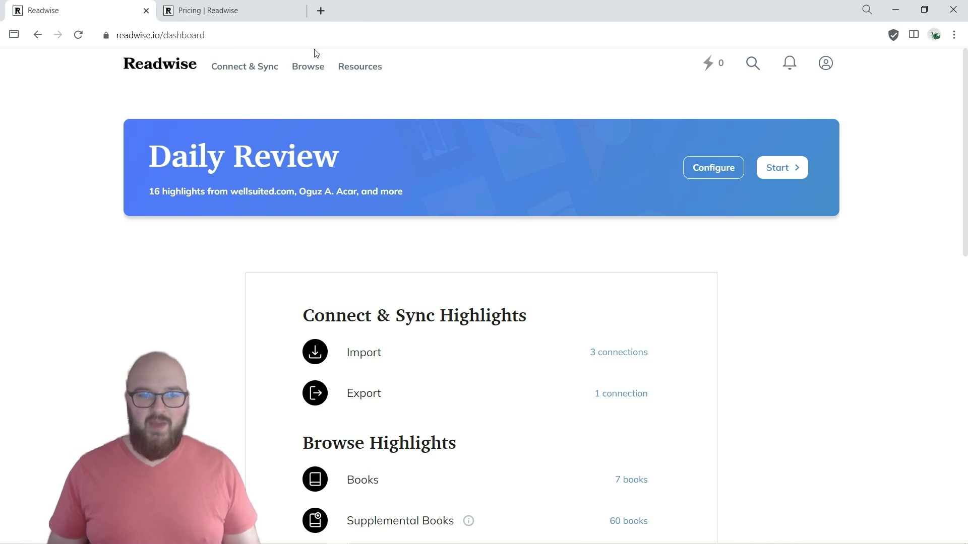
left_click(322, 10)
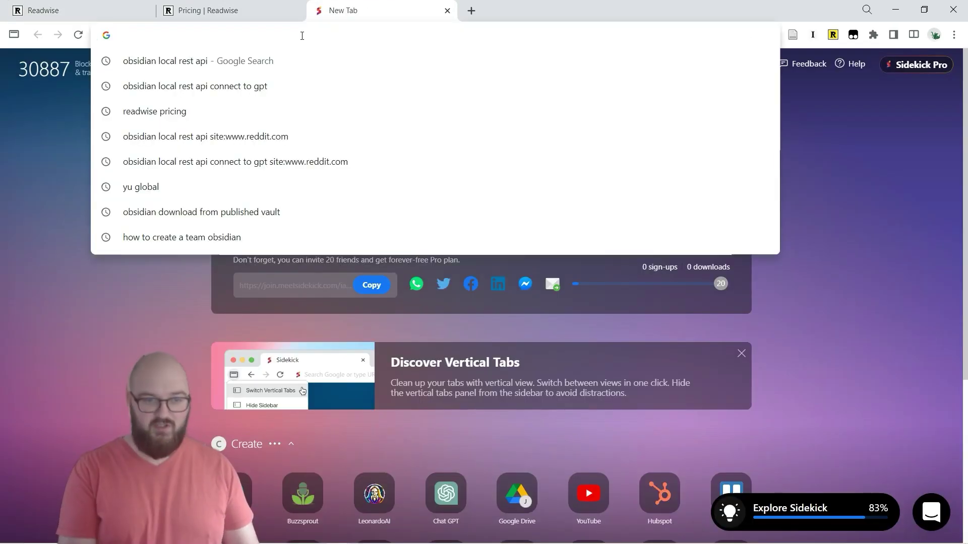
Search Google for 'news' and open the CNN story on the House impeachment inquiry vote
type("news")
key("Return")
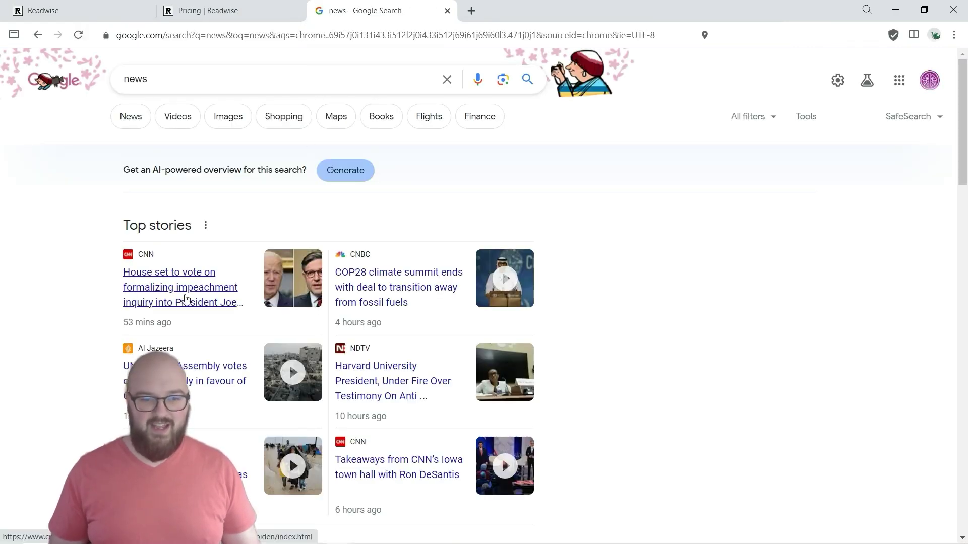
left_click(186, 299)
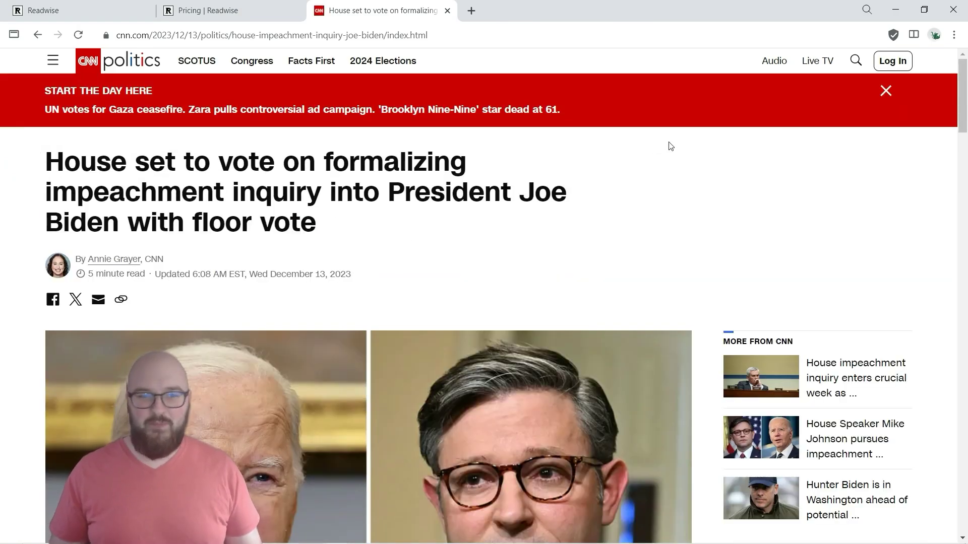
left_click(952, 35)
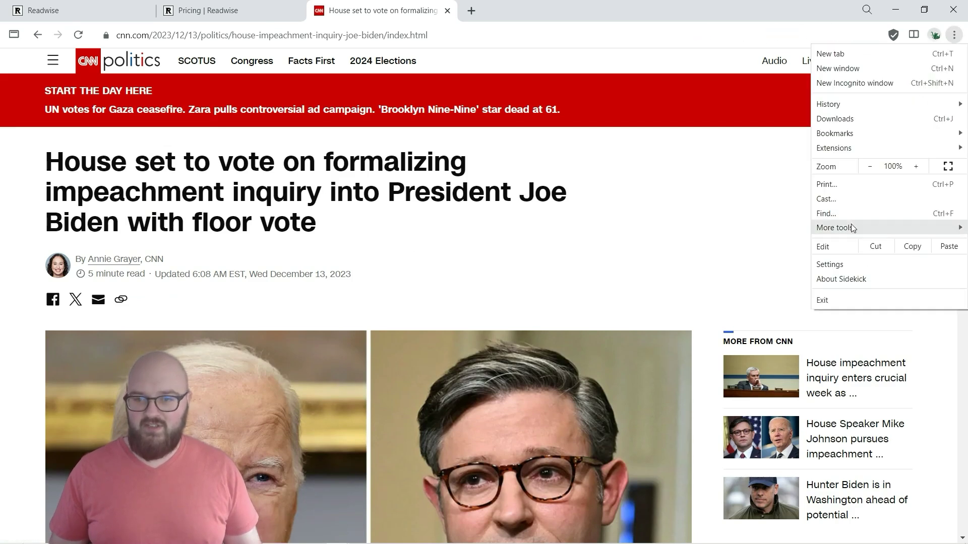
Search the Chrome Web Store for 'readwise' and open the installed Readwise Highlighter extension page
mouse_move(826, 148)
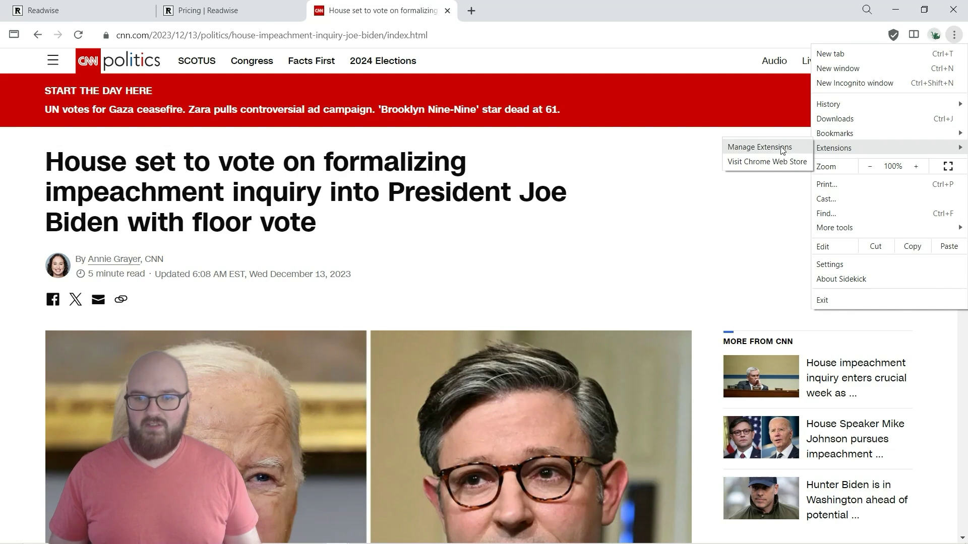
left_click(772, 162)
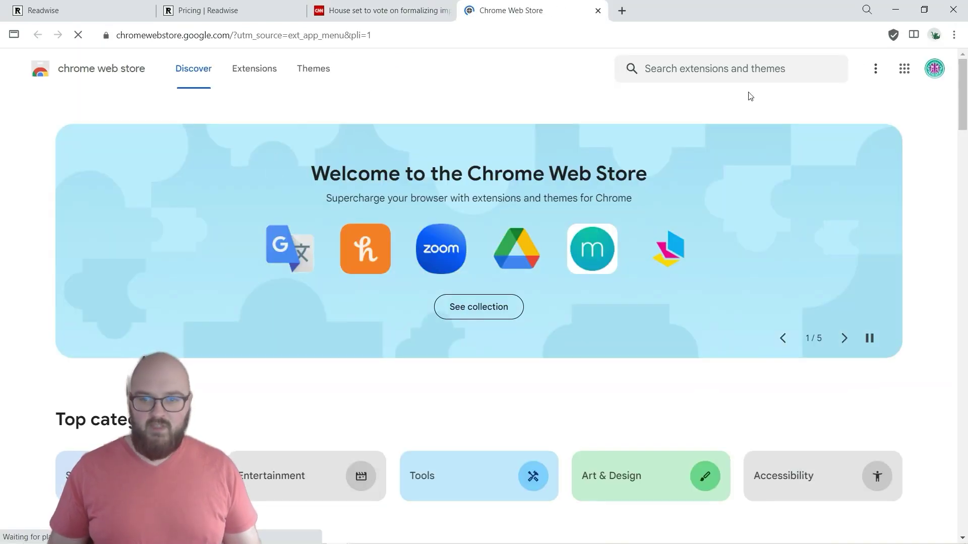
left_click(749, 74)
type("readwise")
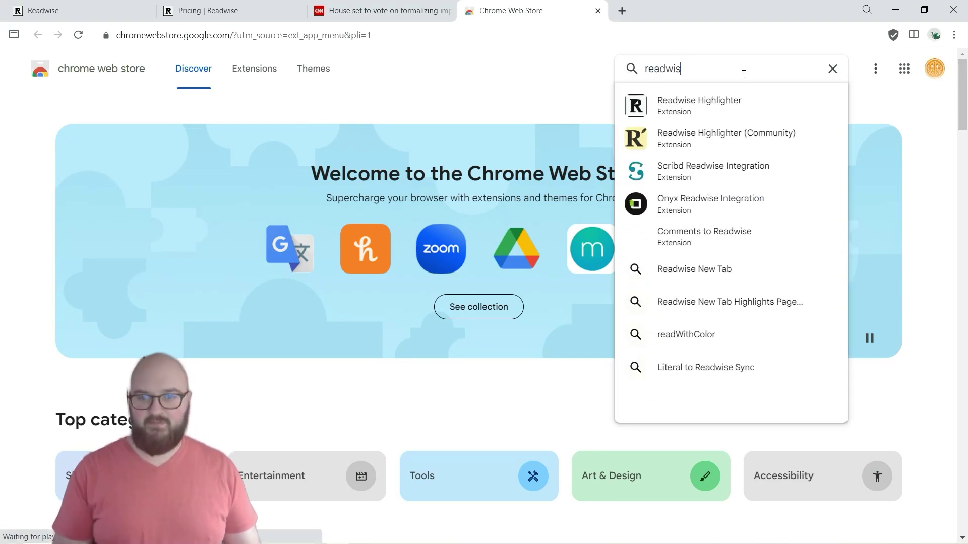
left_click(690, 146)
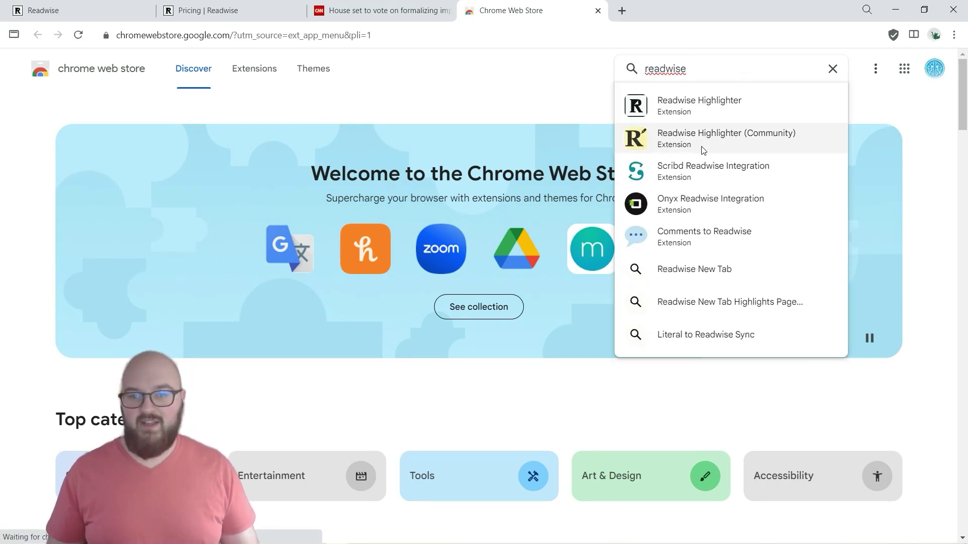
left_click(684, 113)
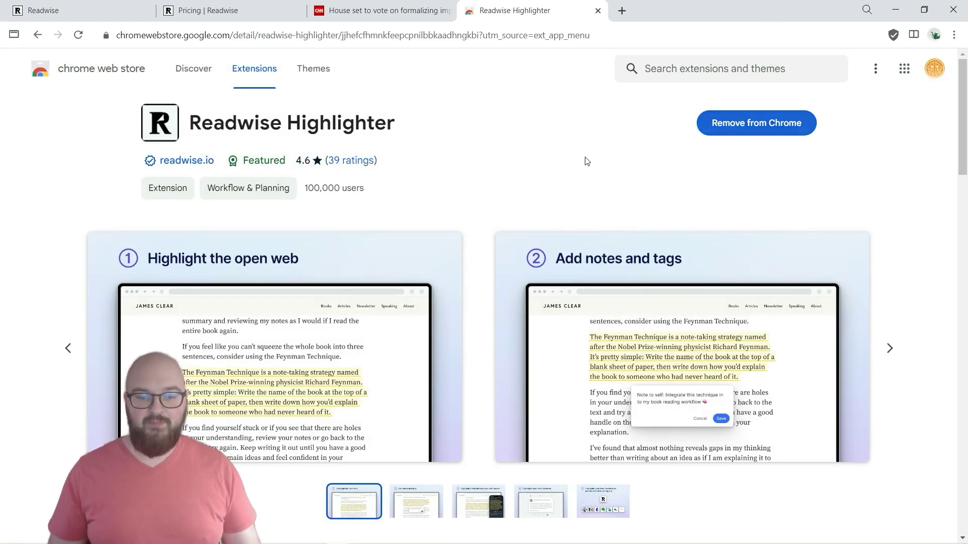
scroll(479, 209, "down", 8)
scroll(488, 244, "up", 6)
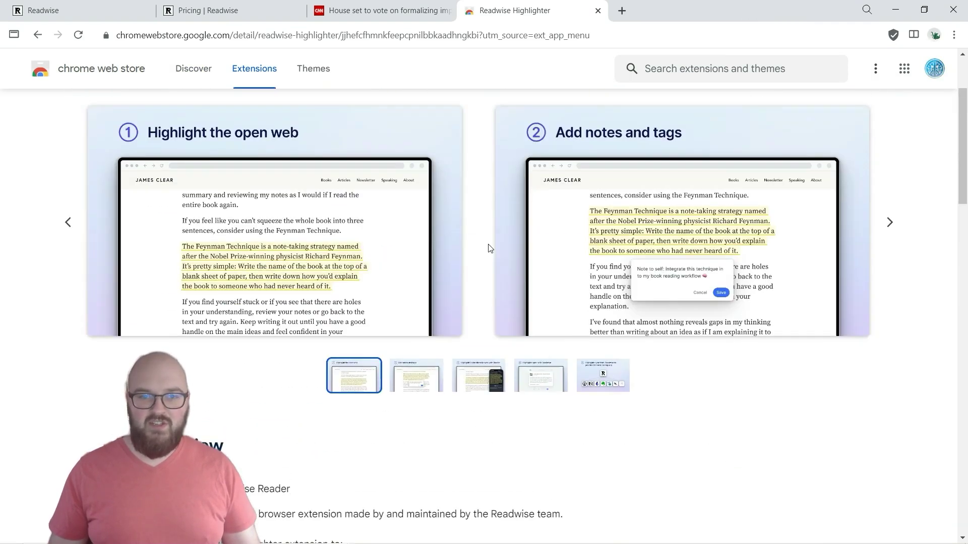
scroll(488, 248, "up", 3)
Enable Readwise highlighting on the CNN article and highlight its first paragraph
left_click(348, 10)
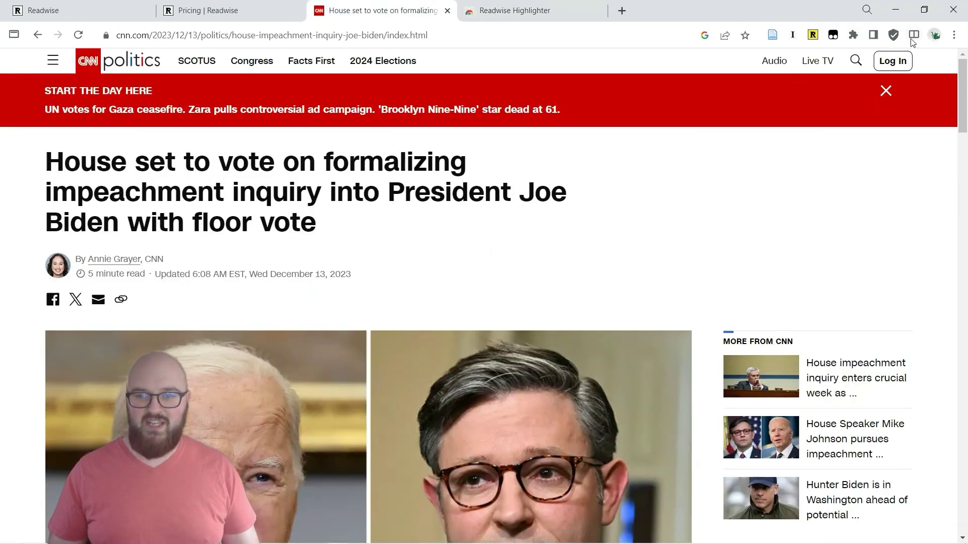
left_click(813, 35)
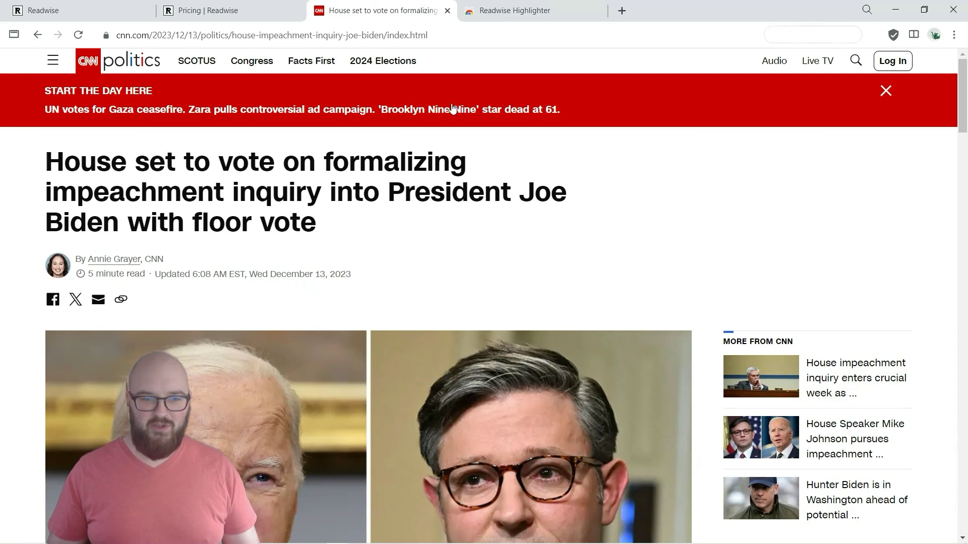
scroll(237, 246, "down", 10)
left_click_drag(158, 127, 373, 164)
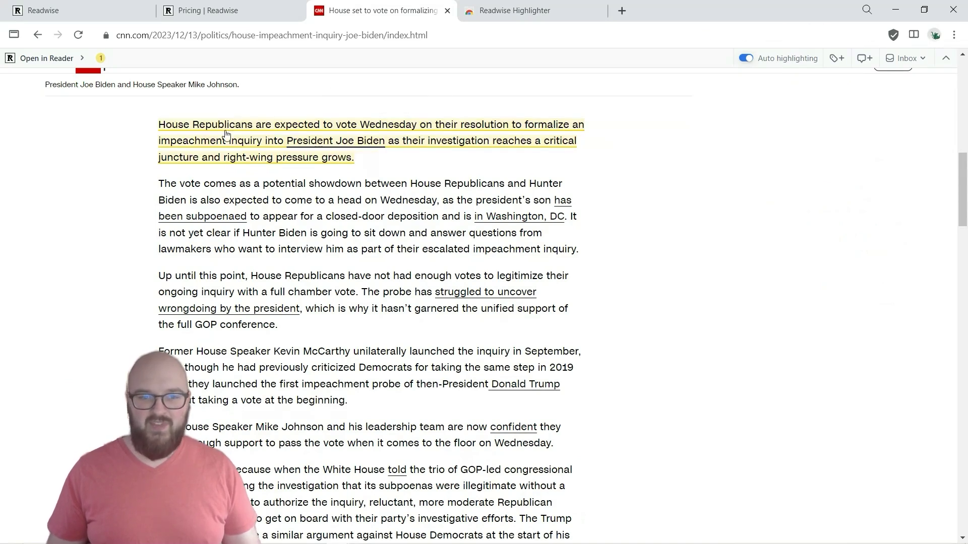
Tag the article 'republicans', save the document note 'Why', and check its Inbox filing options
left_click(837, 59)
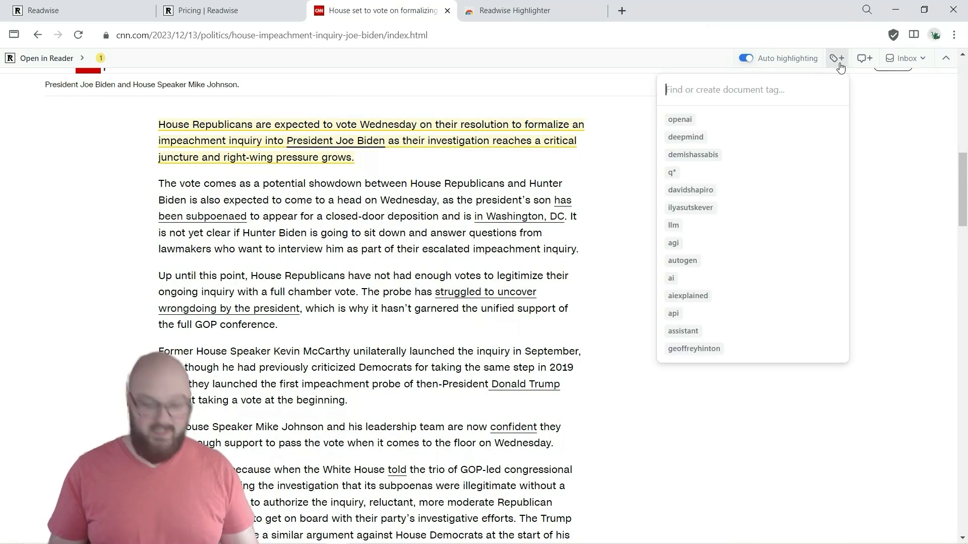
type("republicans")
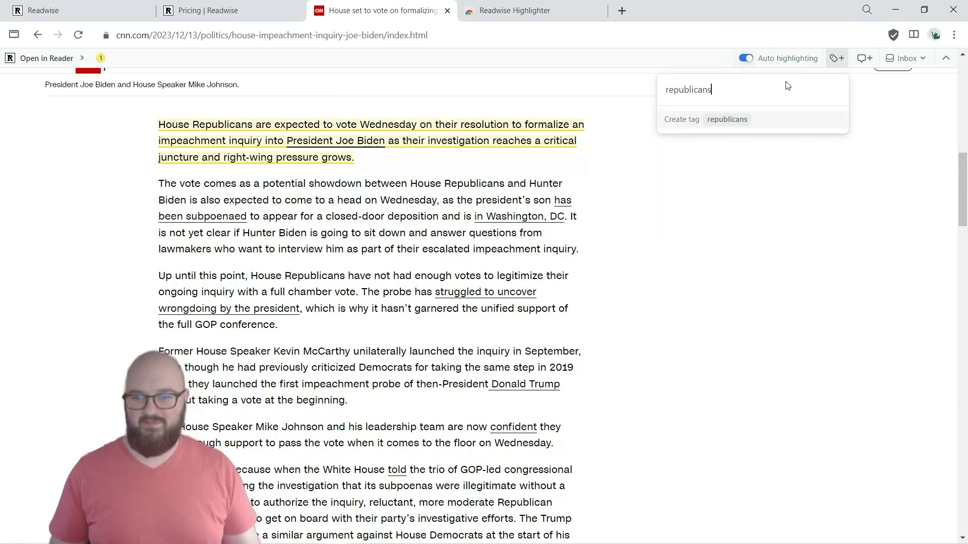
left_click(756, 120)
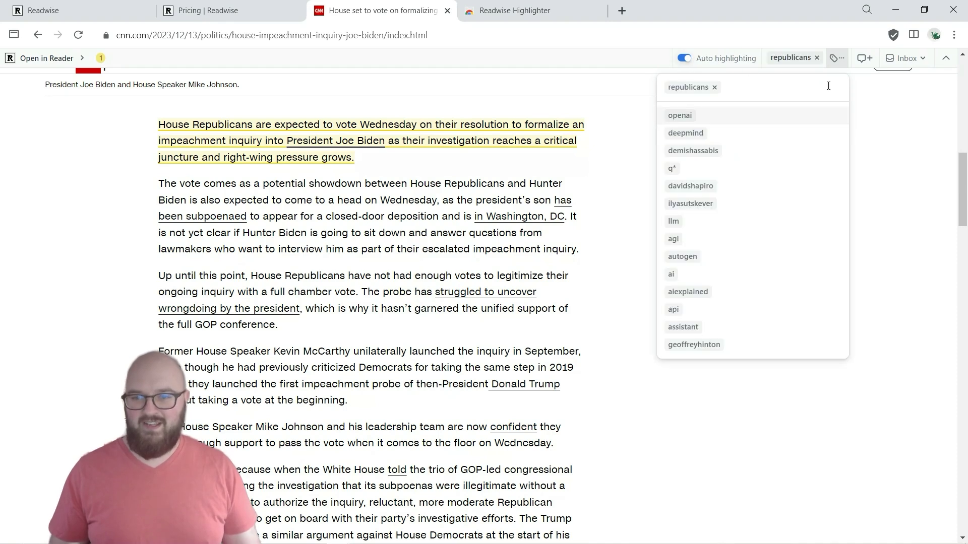
left_click(870, 60)
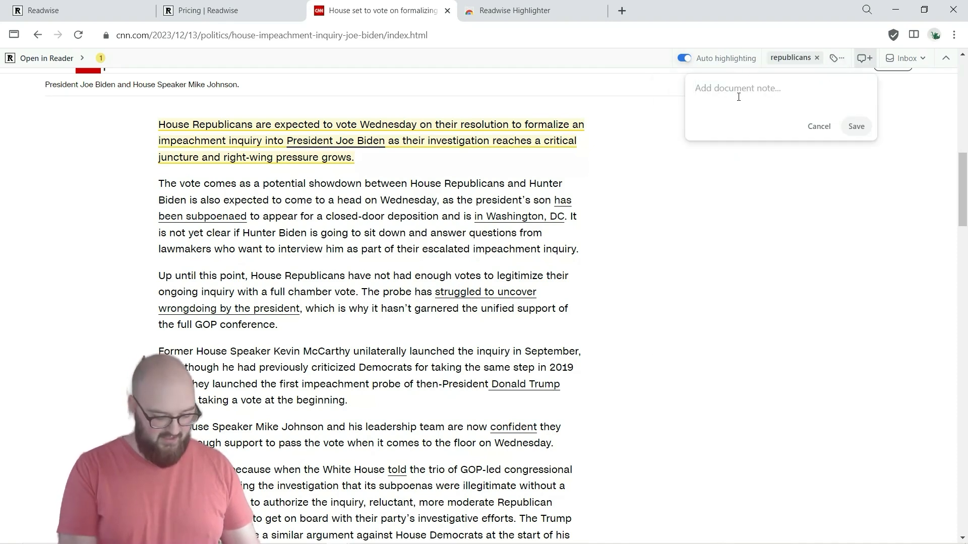
type("Why are you doing")
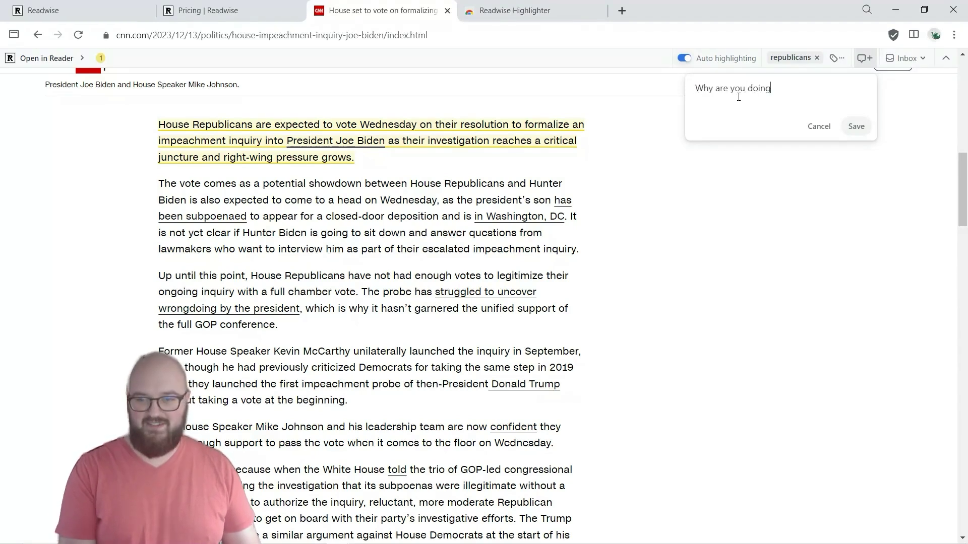
key("Return")
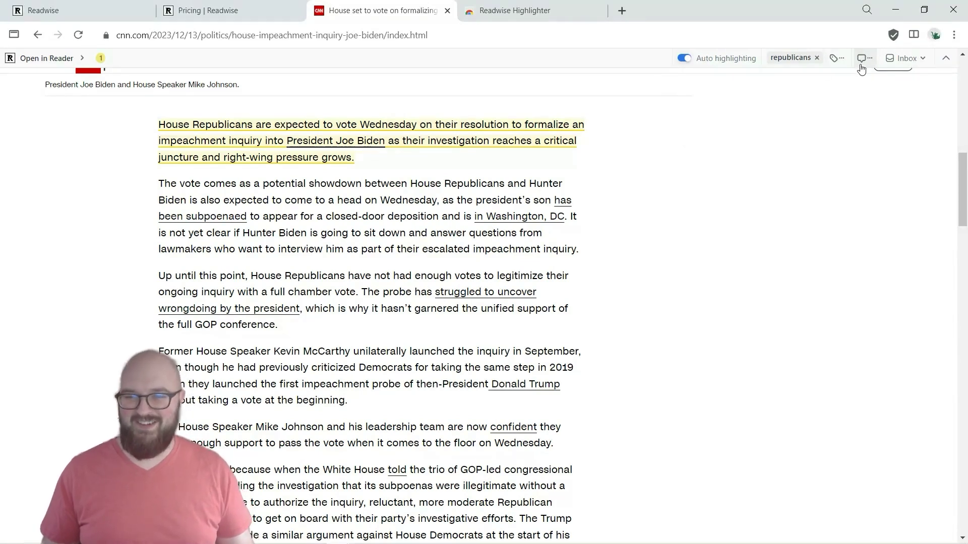
left_click(919, 59)
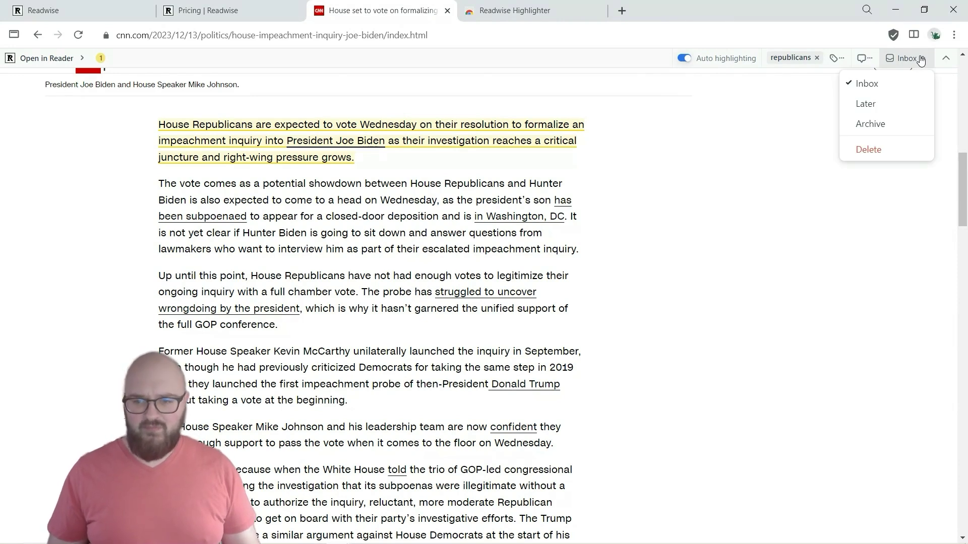
left_click(794, 156)
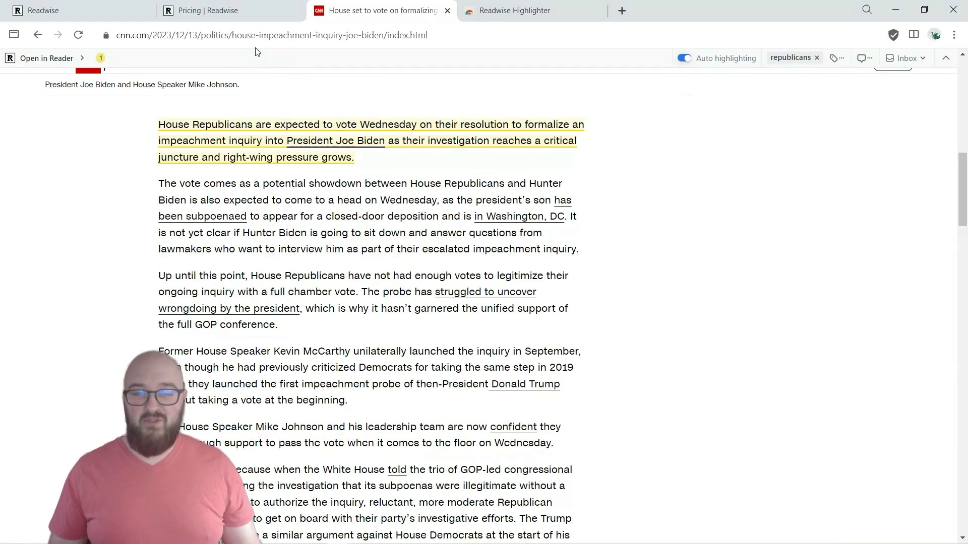
On Readwise's pricing page, select the Notion/Obsidian export line and the Education 50% coupon line
left_click(236, 14)
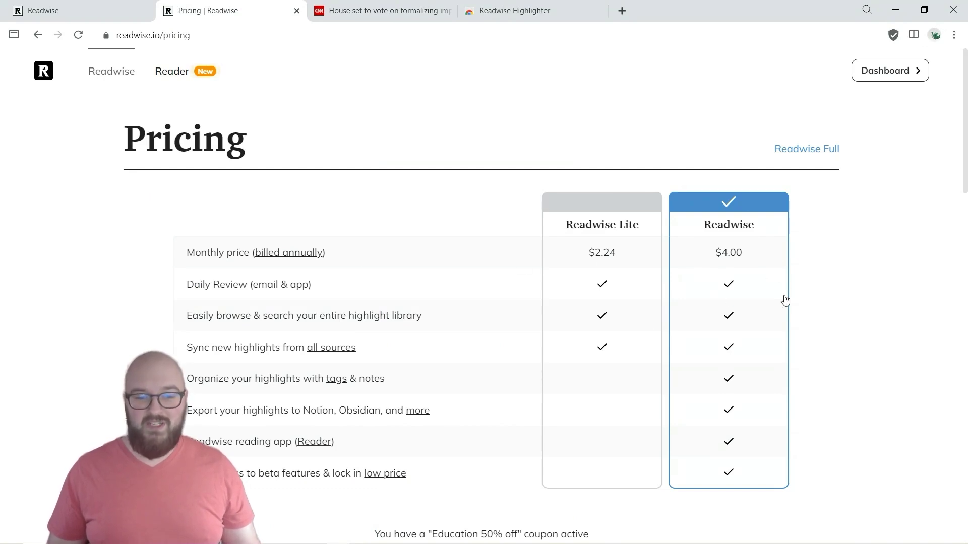
scroll(680, 460, "down", 1)
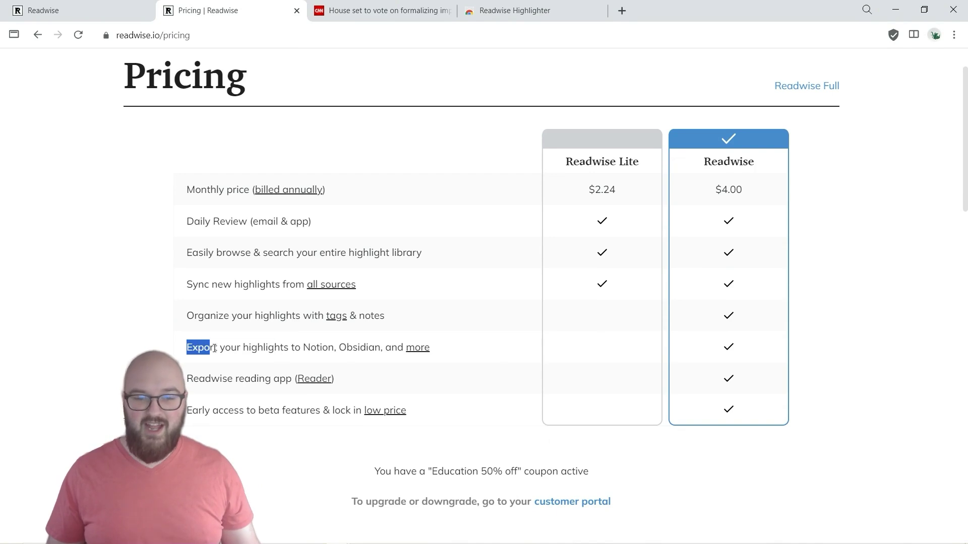
left_click_drag(214, 348, 488, 361)
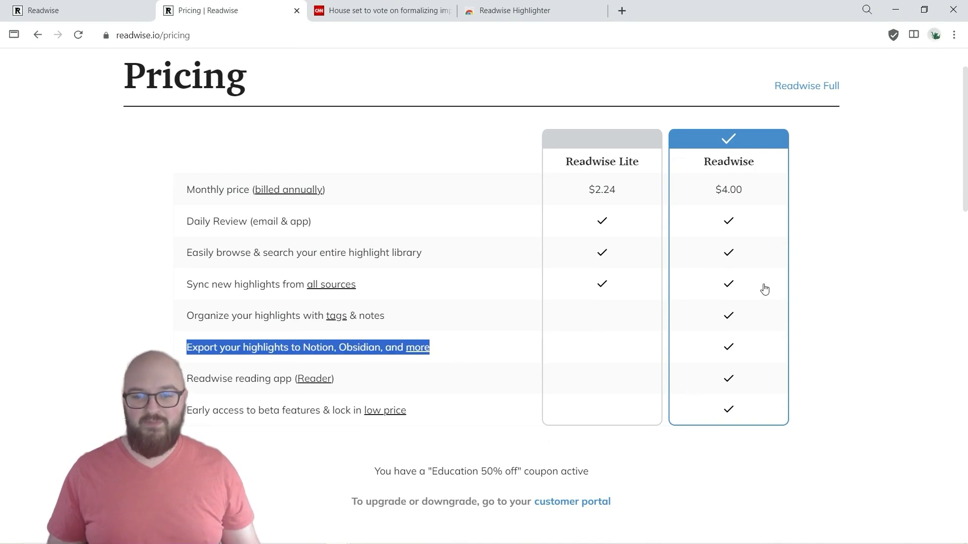
scroll(438, 462, "down", 1)
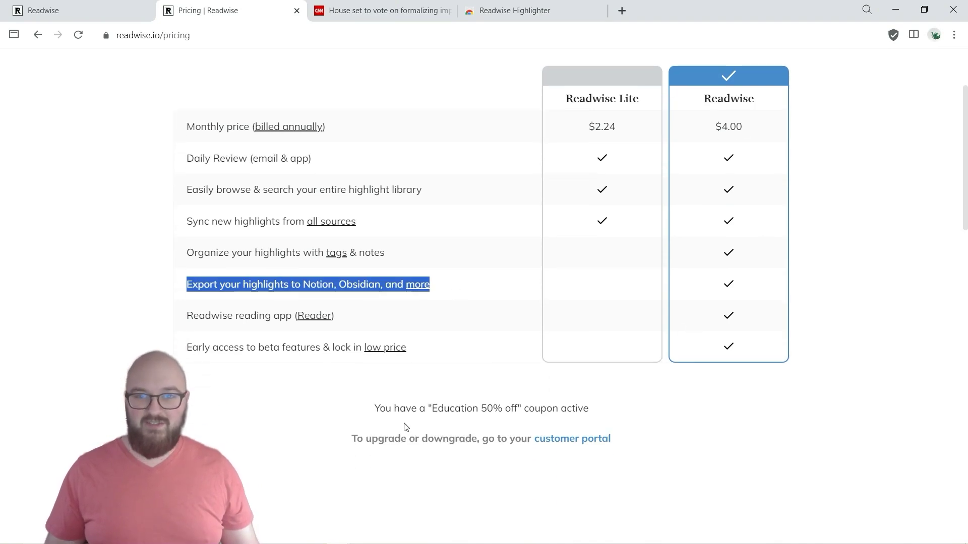
left_click_drag(379, 406, 639, 407)
left_click(700, 411)
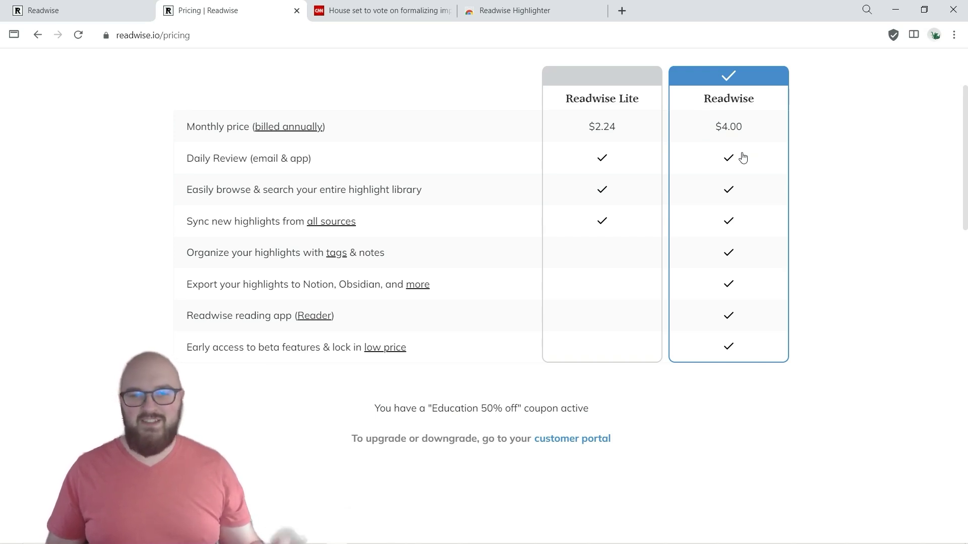
left_click(906, 12)
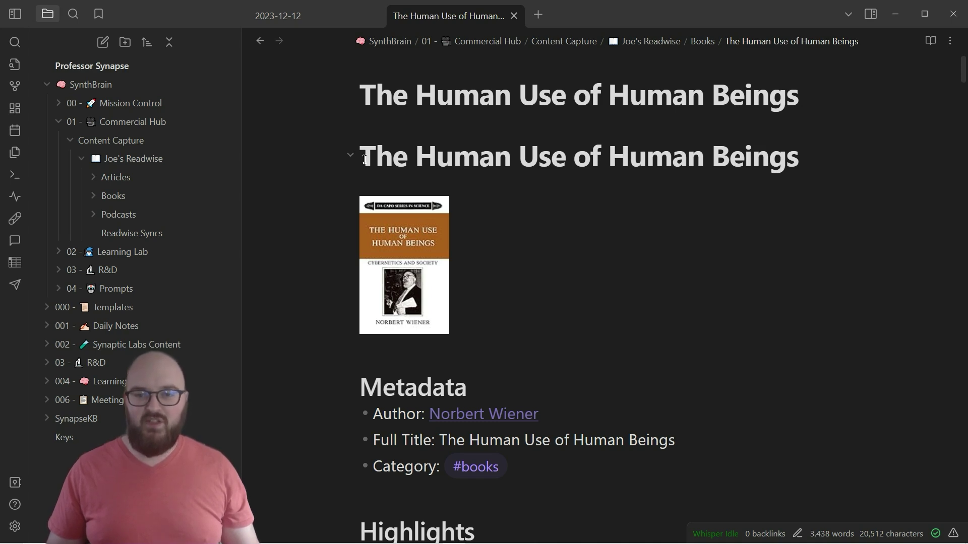
left_click_drag(365, 159, 823, 161)
scroll(547, 256, "down", 1)
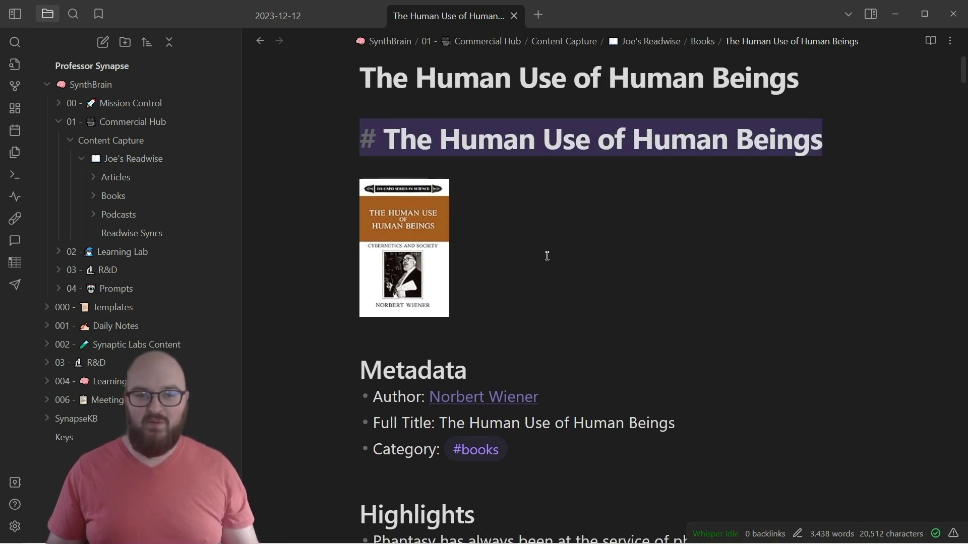
scroll(547, 256, "down", 2)
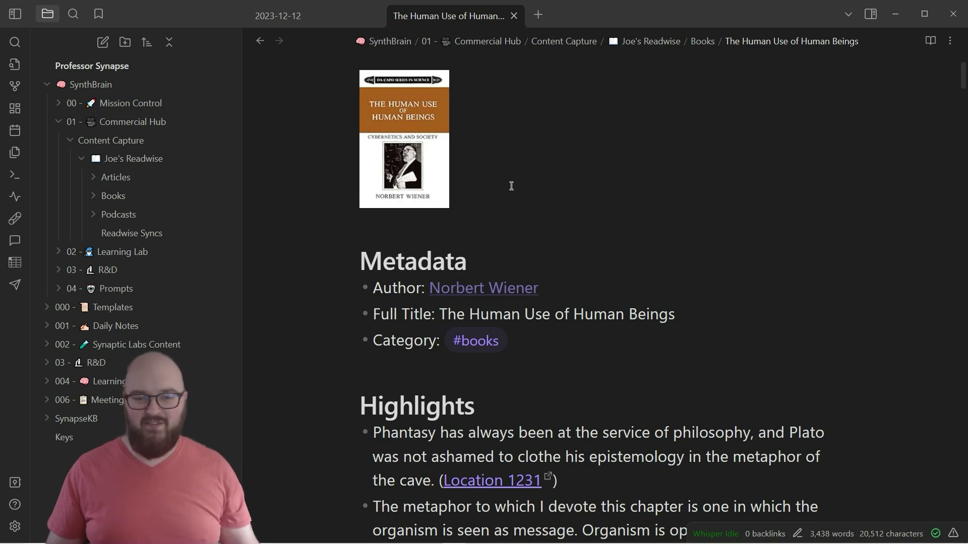
scroll(550, 207, "down", 1)
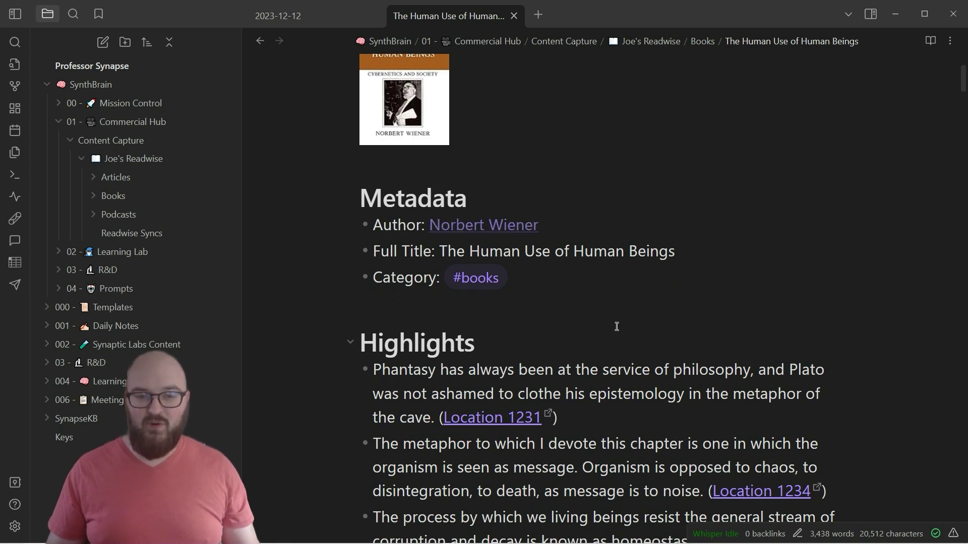
left_click_drag(371, 254, 734, 259)
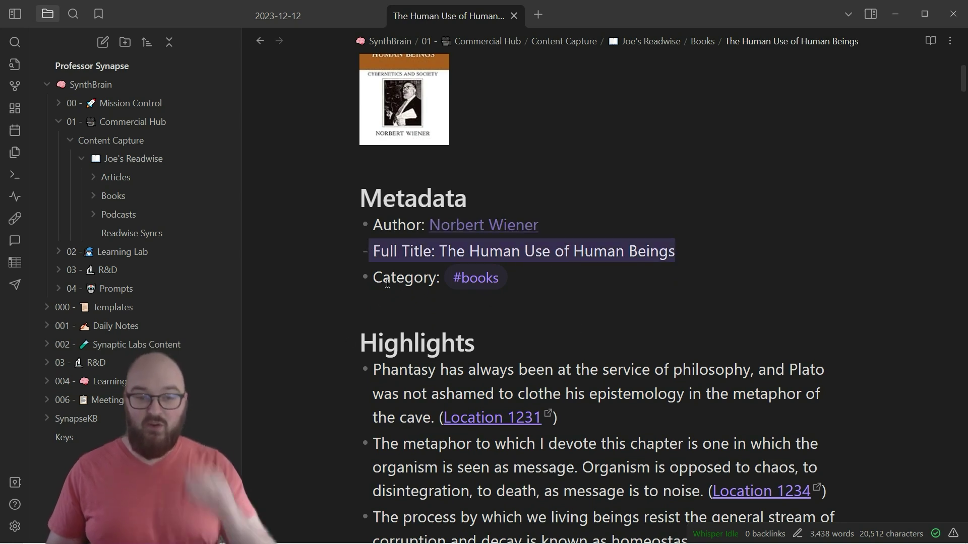
left_click_drag(384, 278, 444, 278)
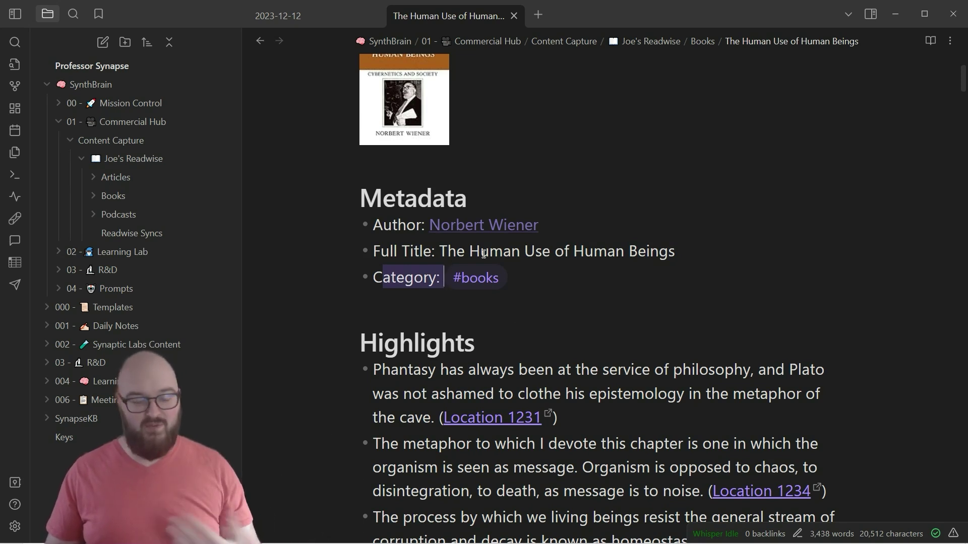
scroll(633, 313, "down", 4)
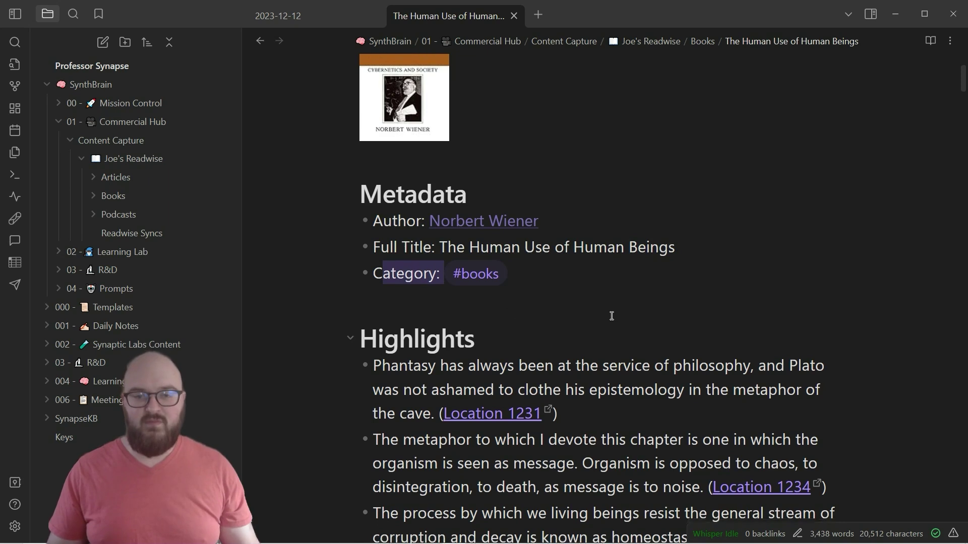
left_click_drag(374, 182, 752, 226)
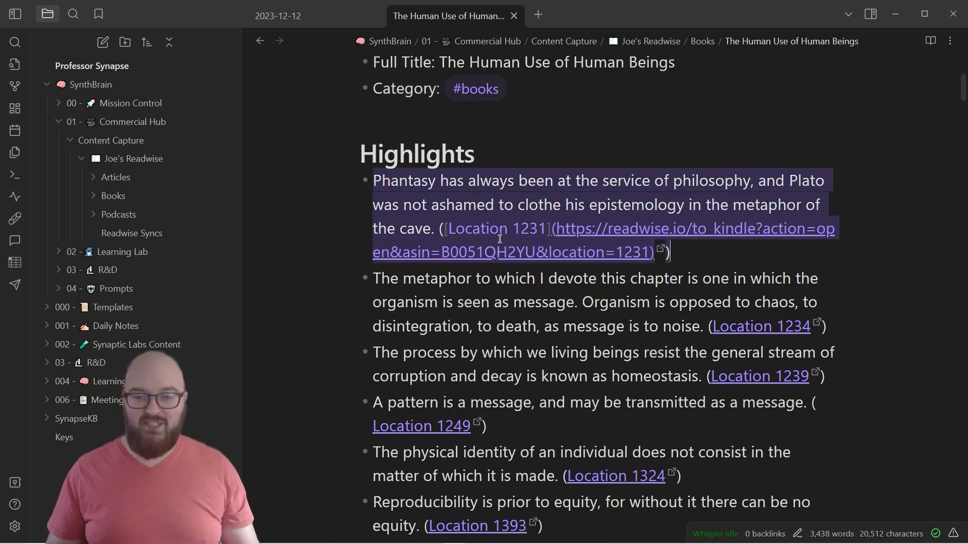
left_click(545, 328)
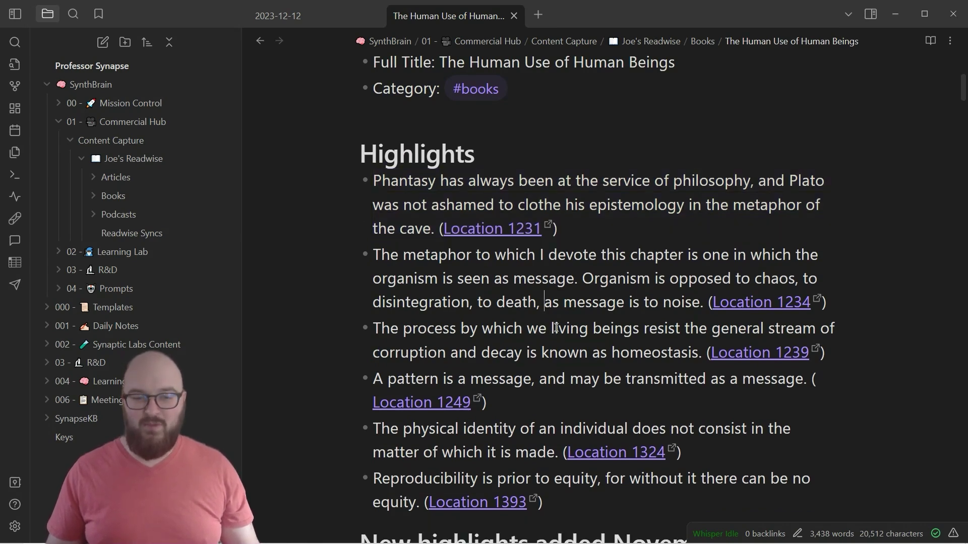
scroll(555, 328, "down", 8)
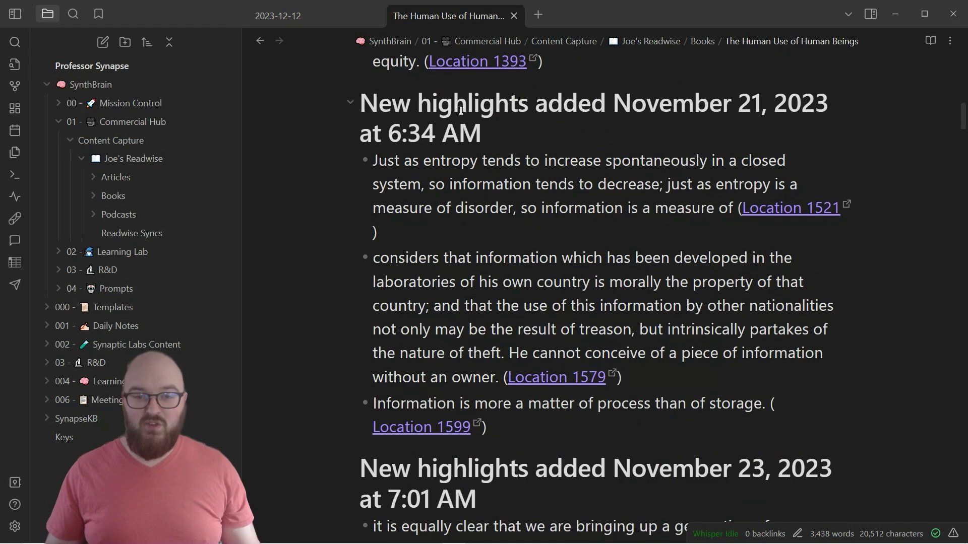
scroll(506, 217, "down", 15)
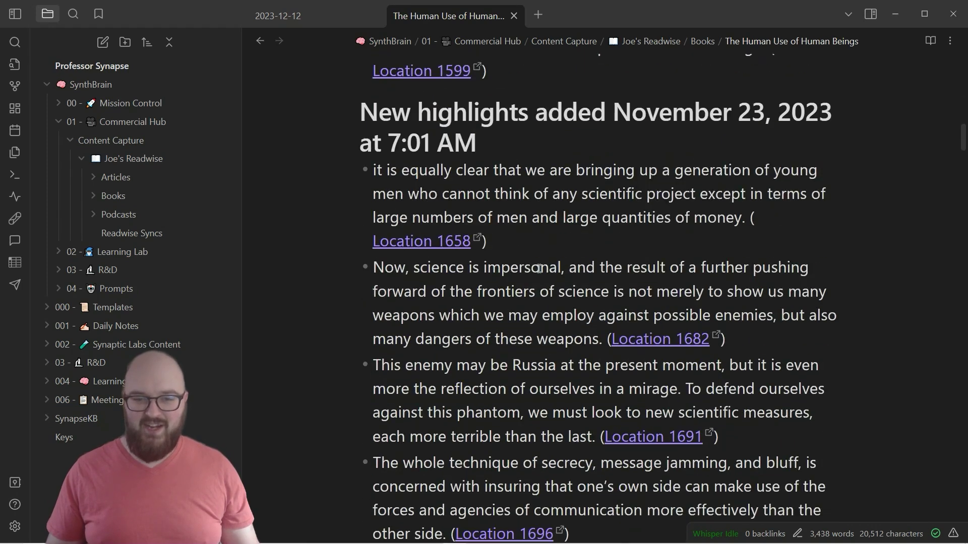
scroll(538, 268, "down", 20)
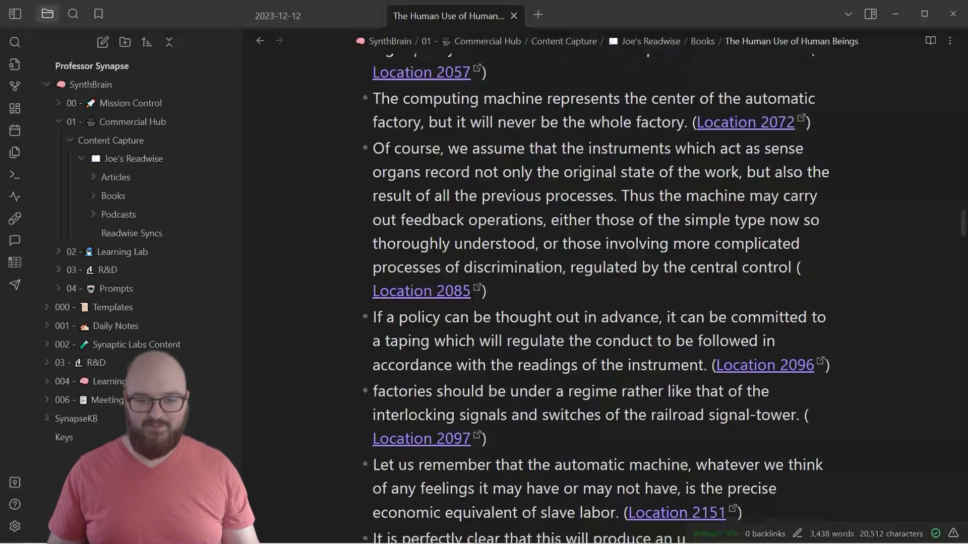
scroll(537, 269, "up", 20)
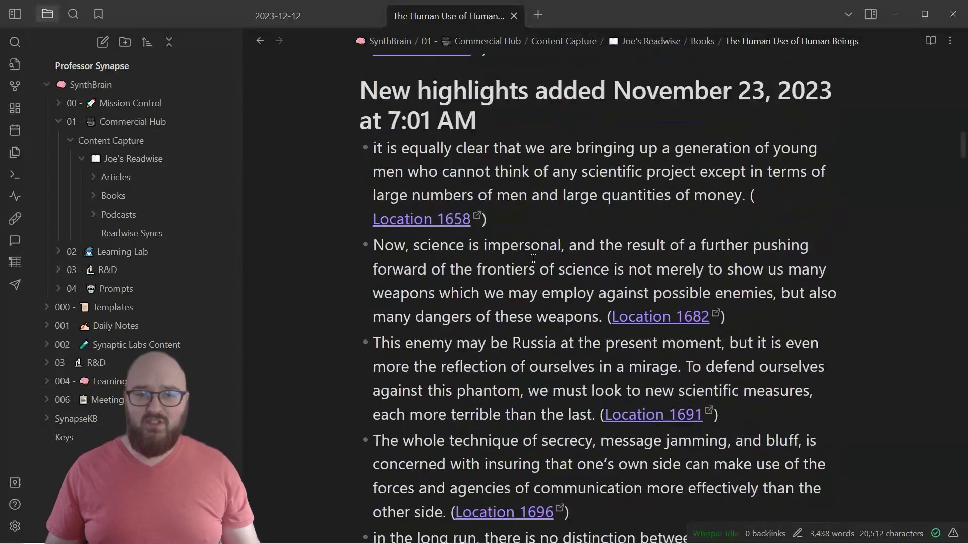
scroll(533, 257, "up", 10)
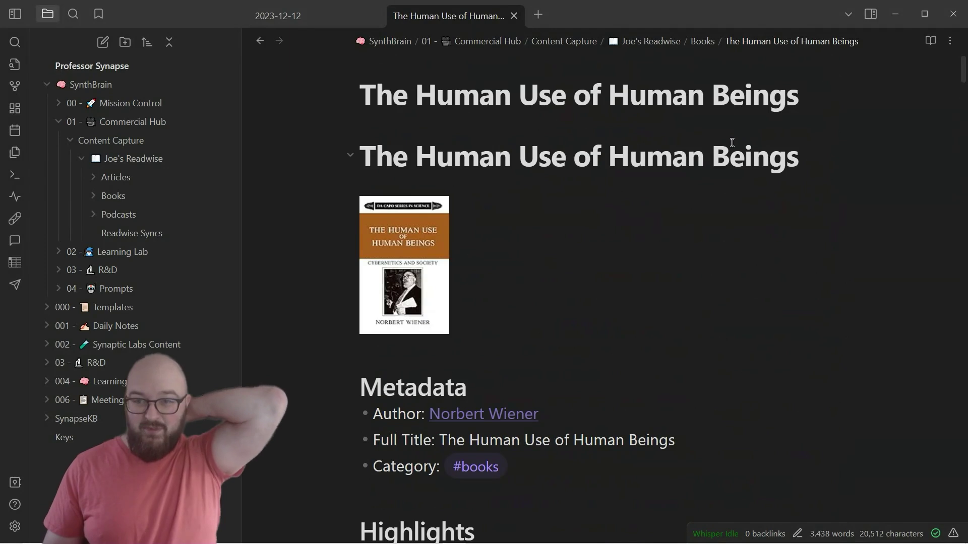
Ask the AI chat 'tell me a little about the human use of human beings'
left_click(870, 14)
left_click(733, 503)
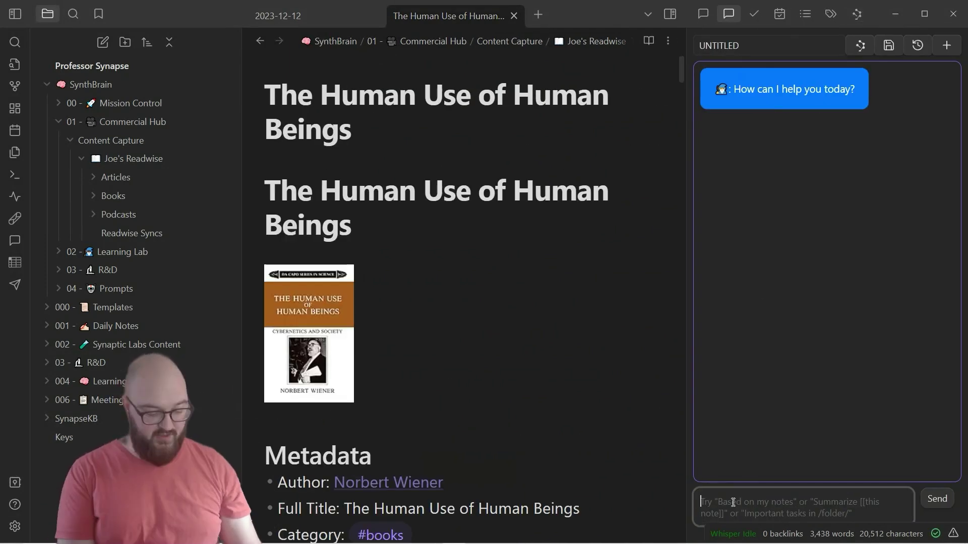
type("tell me a little about the human use o")
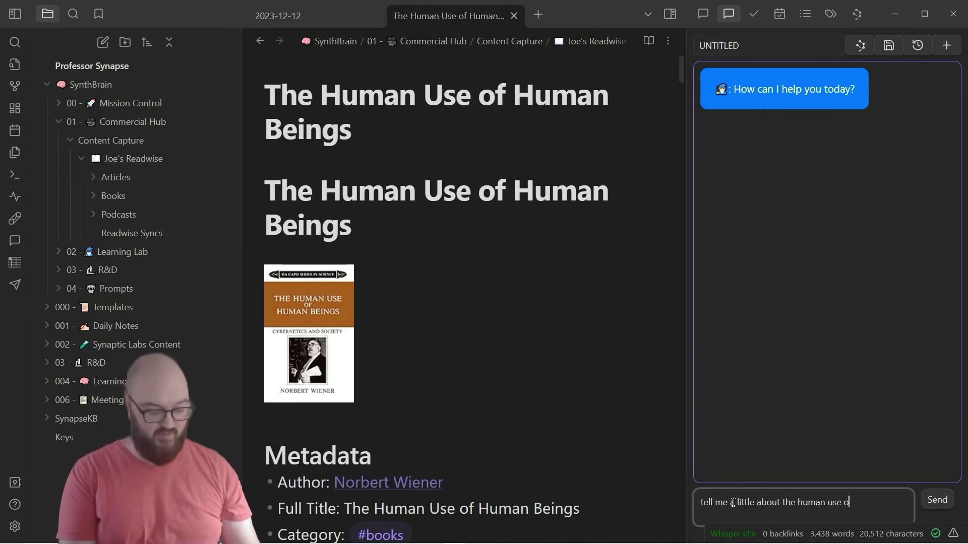
type("eings")
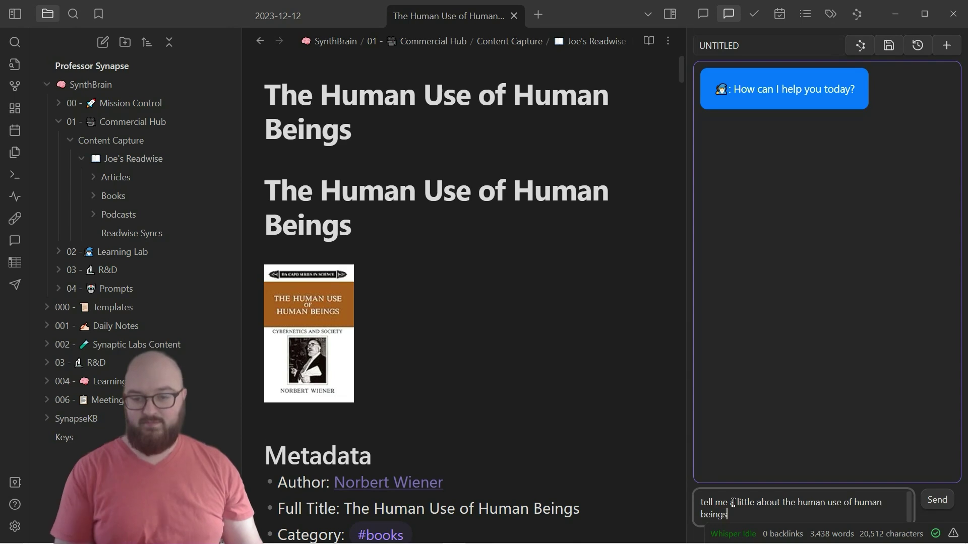
left_click(935, 502)
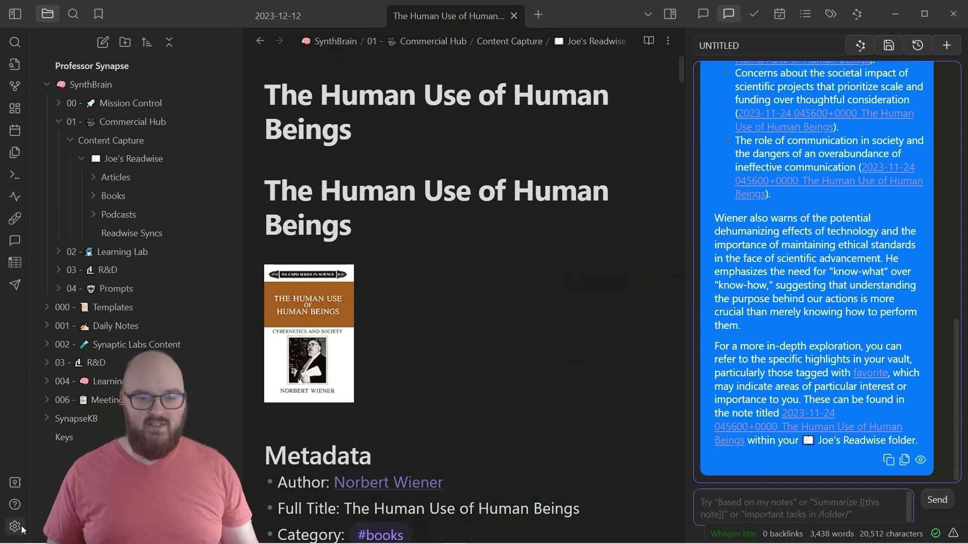
left_click(14, 527)
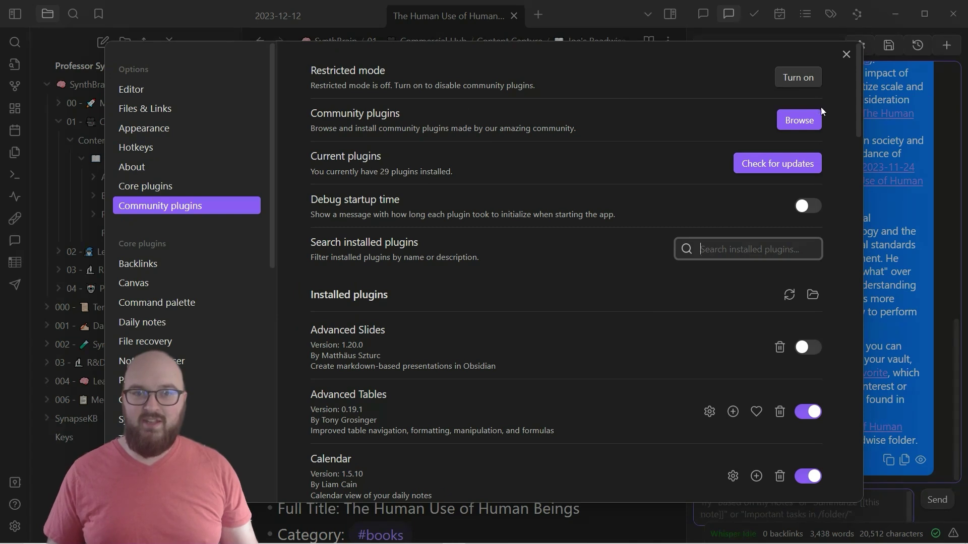
Search community plugins for 'readwise' and open the Readwise Official plugin's settings
left_click(804, 120)
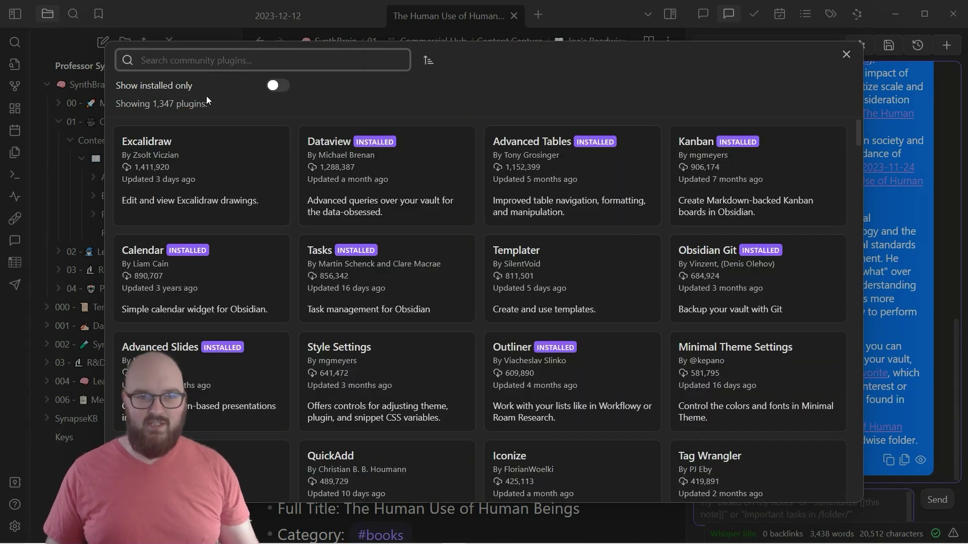
type("readwis")
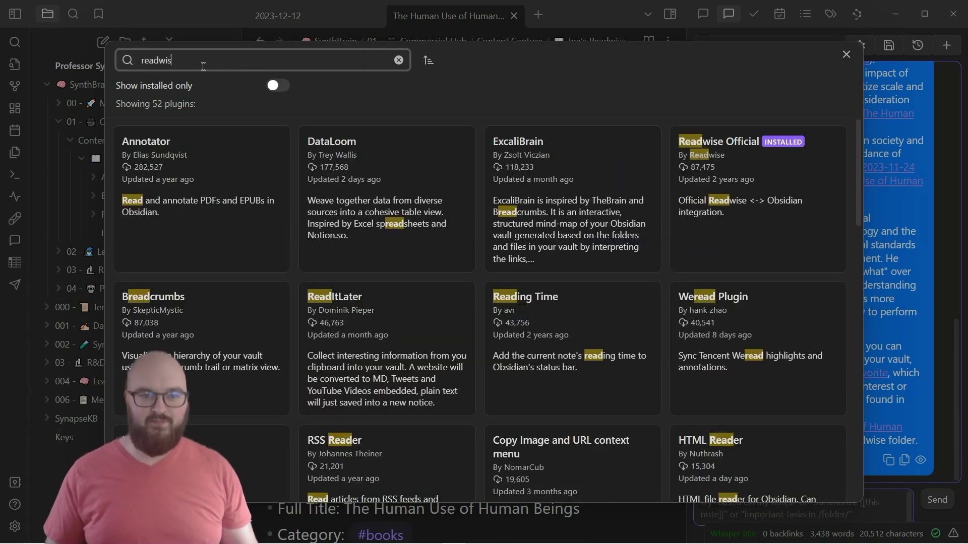
type("e")
left_click(217, 174)
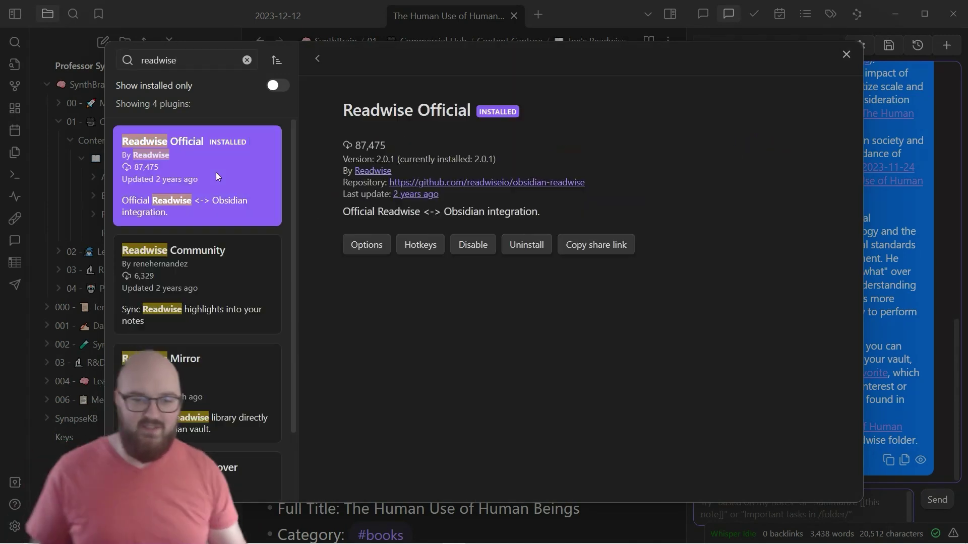
left_click(356, 247)
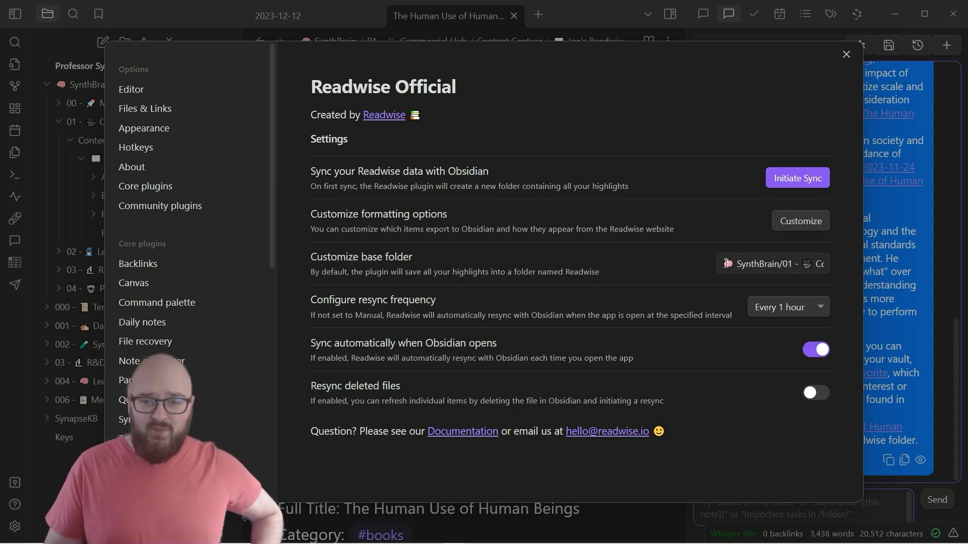
Inspect the full Readwise base folder path, leaving it unchanged
left_click_drag(726, 263, 688, 280)
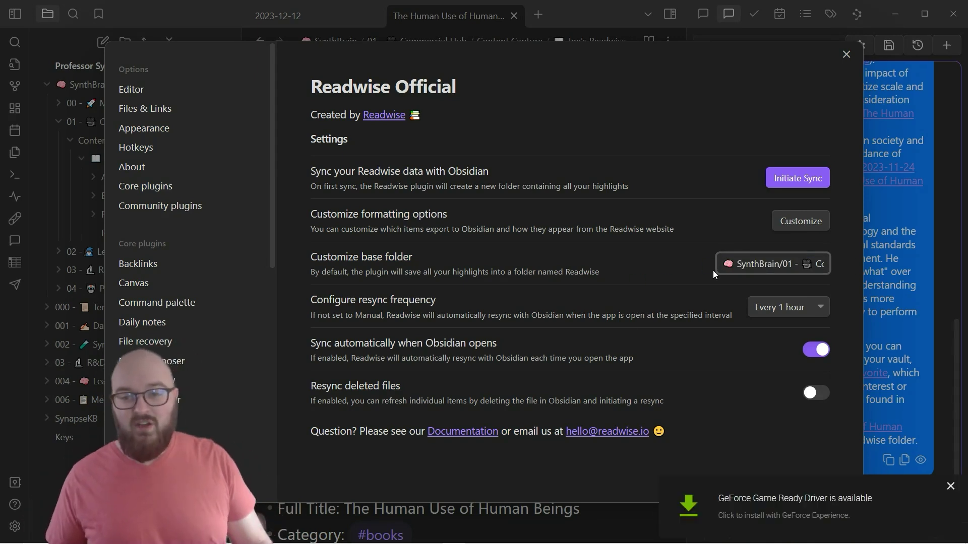
left_click_drag(722, 263, 871, 260)
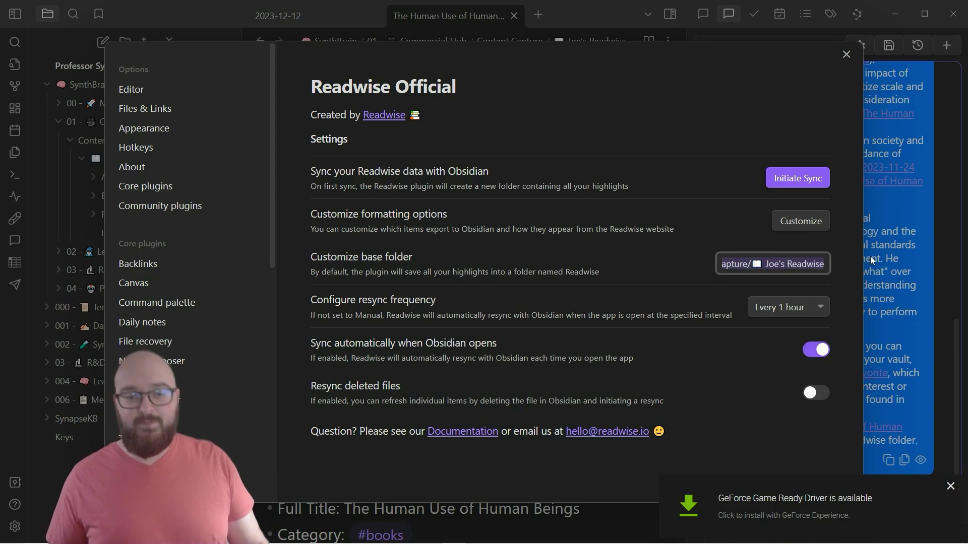
left_click(602, 261)
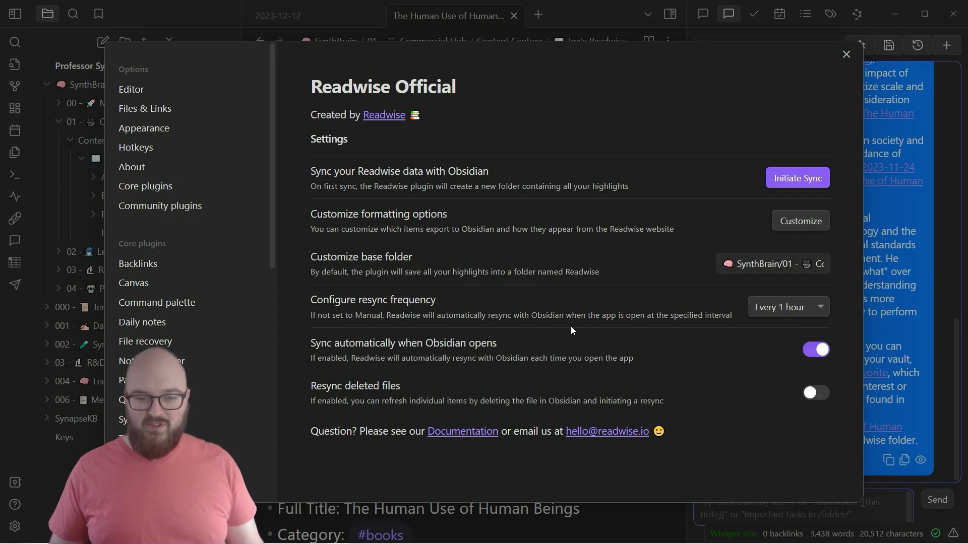
left_click(637, 328)
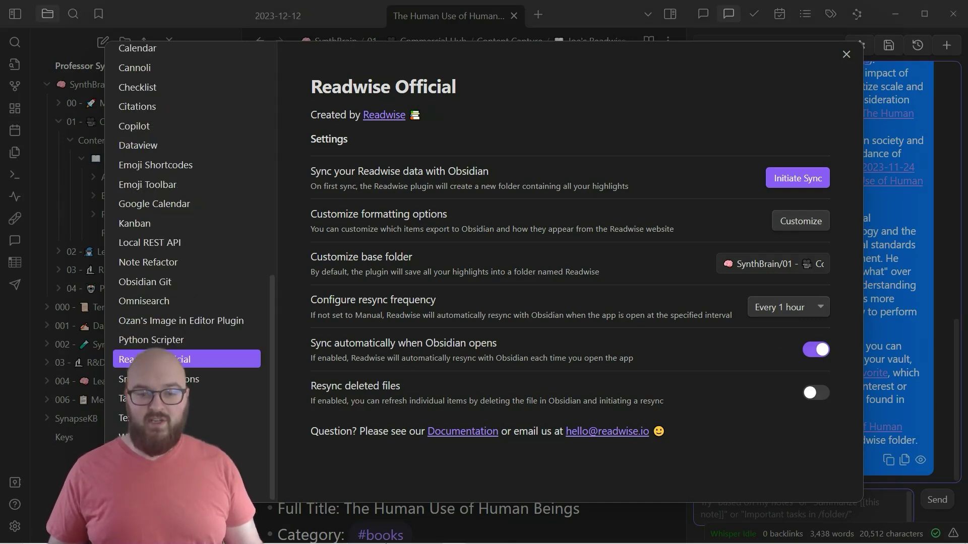
mouse_move(346, 541)
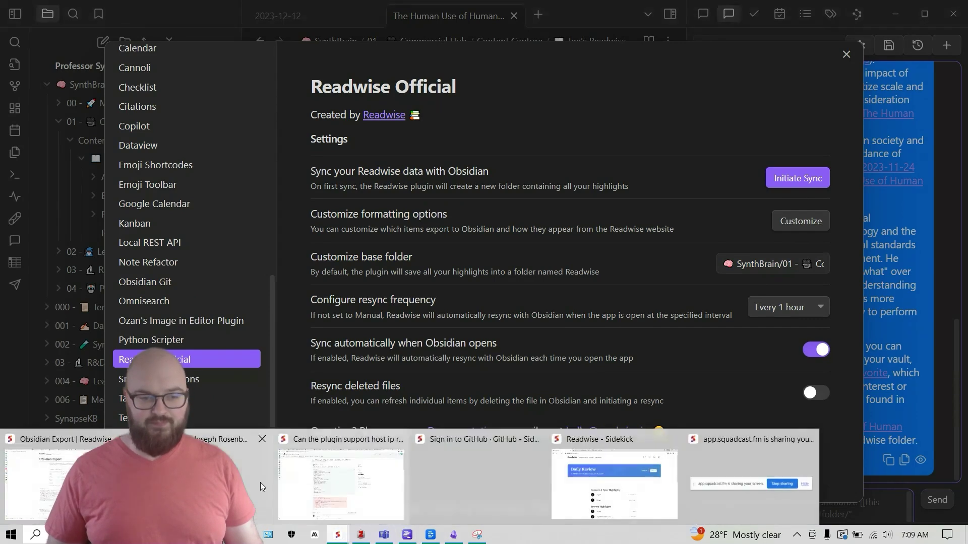
Back in the Readwise dashboard, open the list of highlight export connections
mouse_move(754, 476)
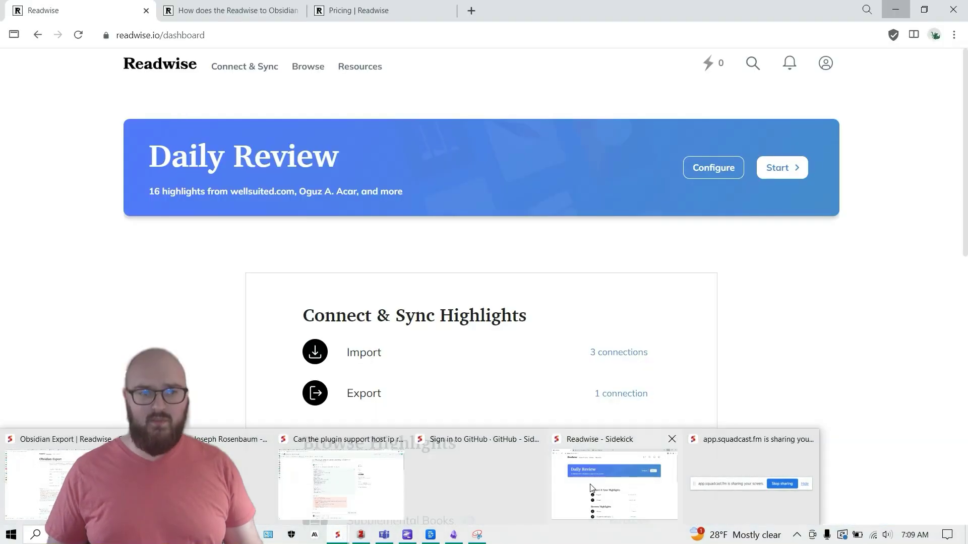
left_click(596, 491)
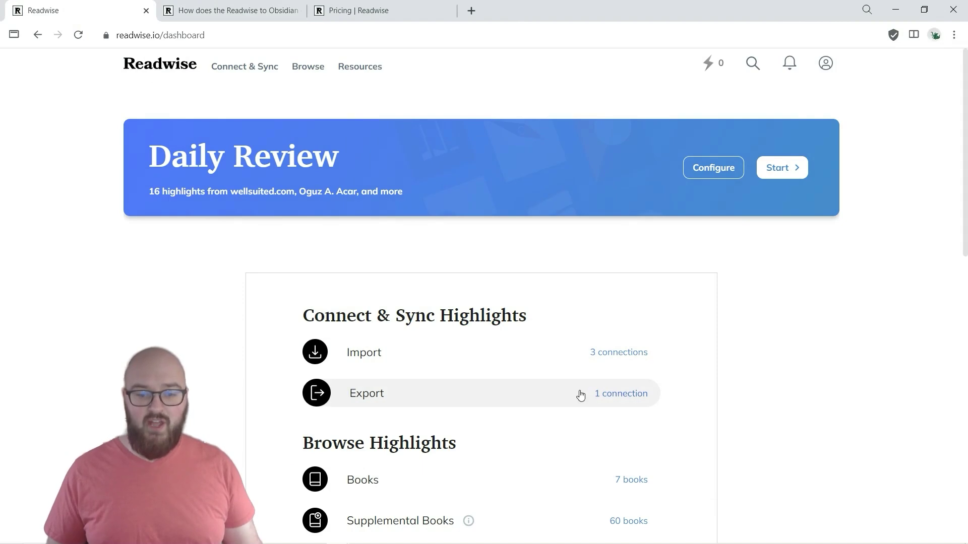
left_click(624, 394)
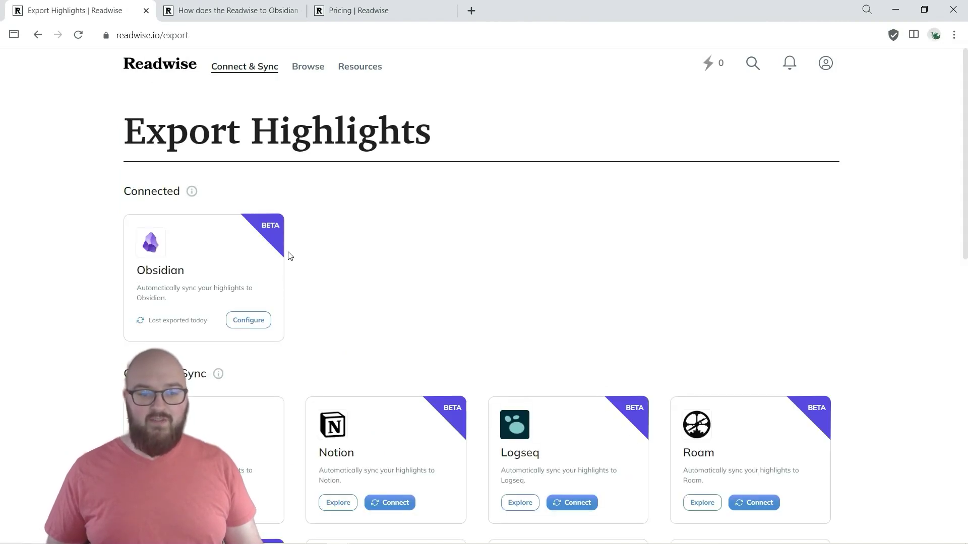
scroll(252, 271, "down", 3)
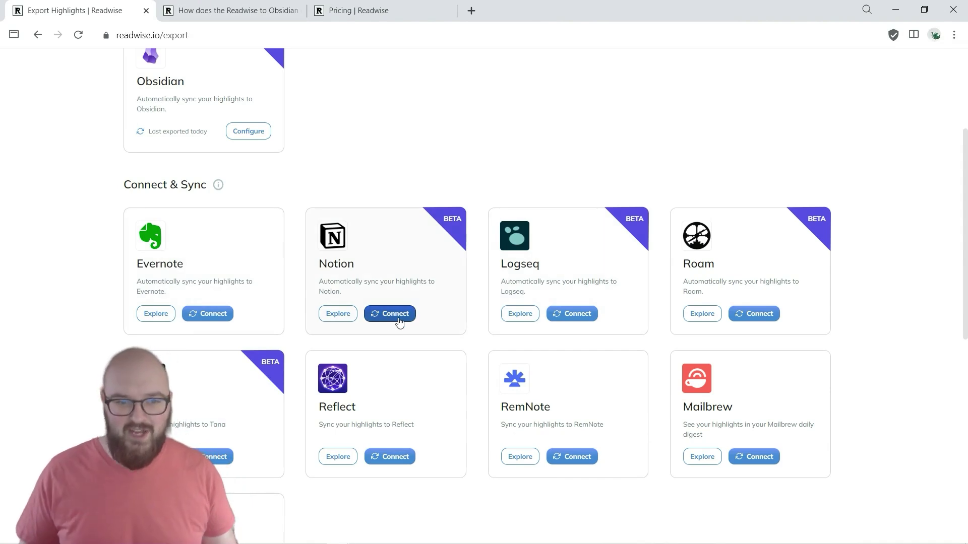
Read the Readwise-to-Obsidian help article and the Notion export setup, then return to the dashboard
left_click(237, 9)
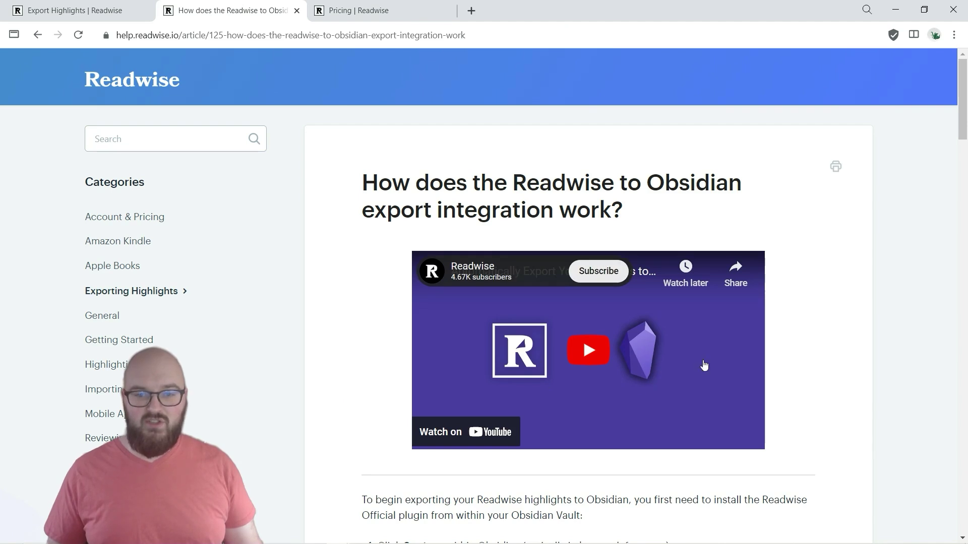
scroll(599, 394, "down", 1)
scroll(600, 394, "down", 3)
scroll(531, 237, "up", 2)
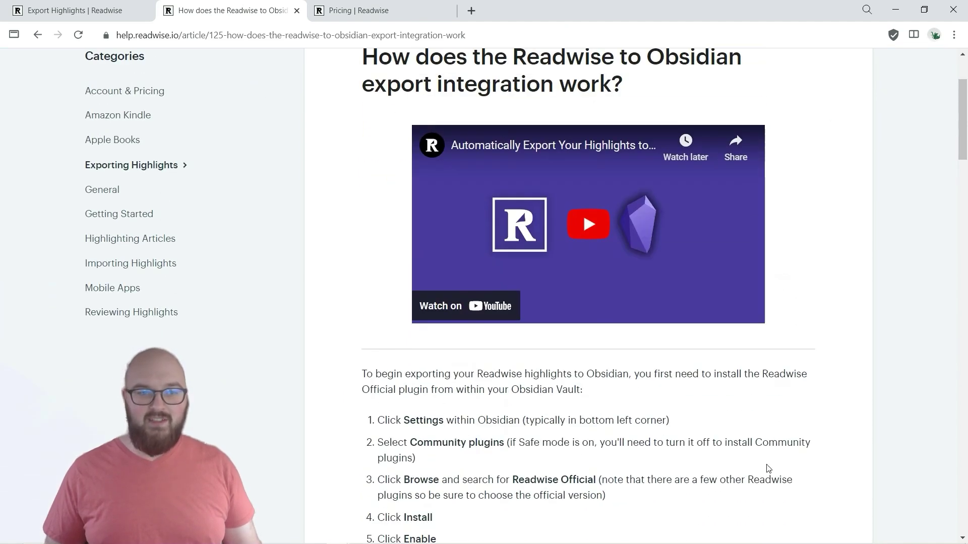
key("ctrl+shift+Tab")
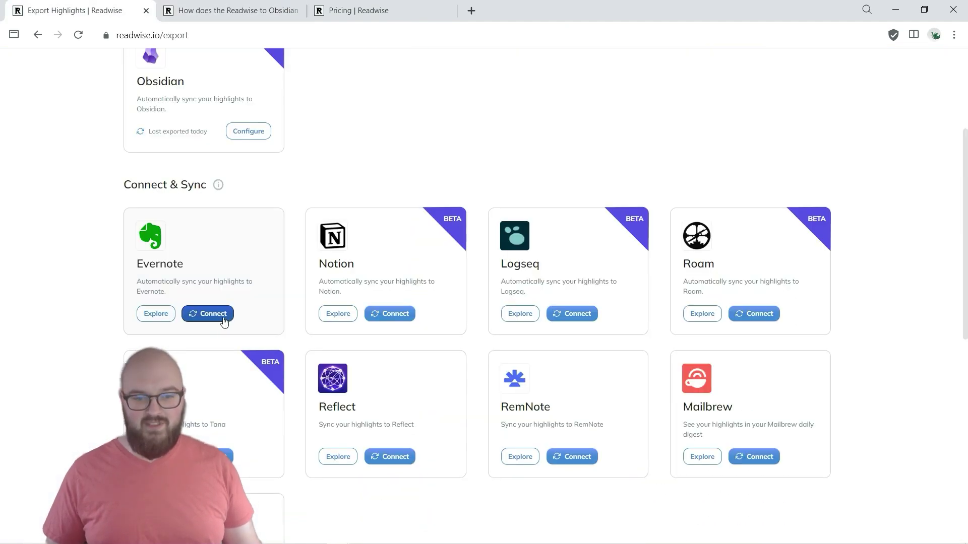
left_click(407, 319)
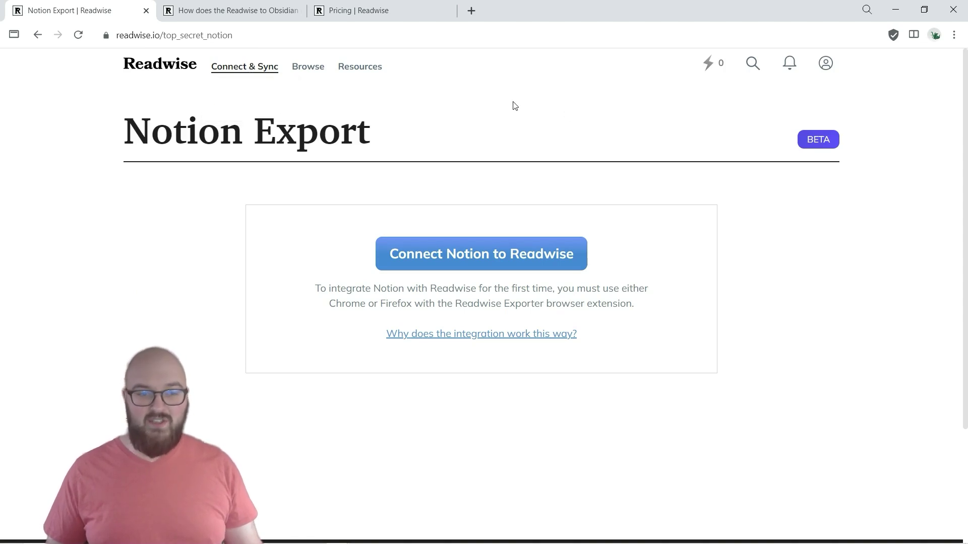
left_click(202, 74)
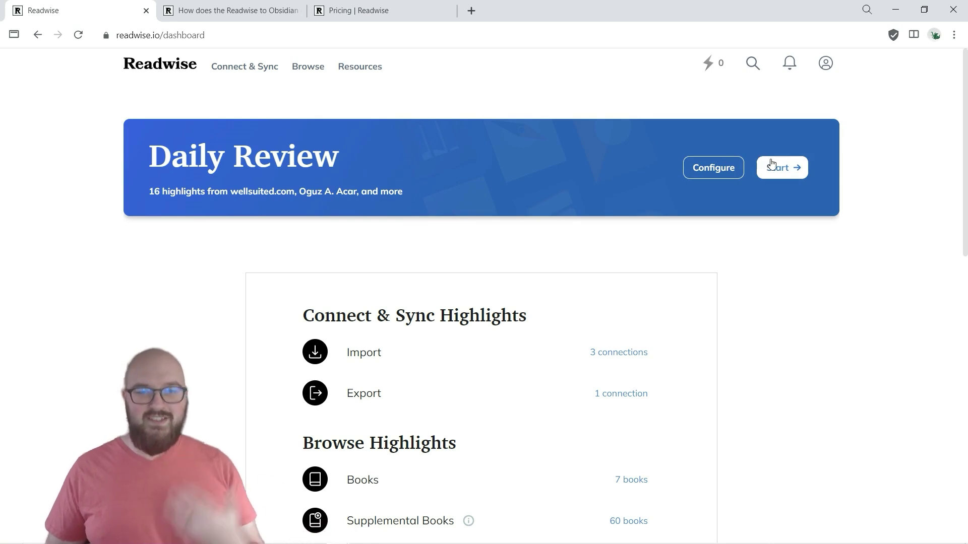
Start today's Daily Review and preview the 'Synthetic data generation' highlight as a shareable quote image
left_click(790, 173)
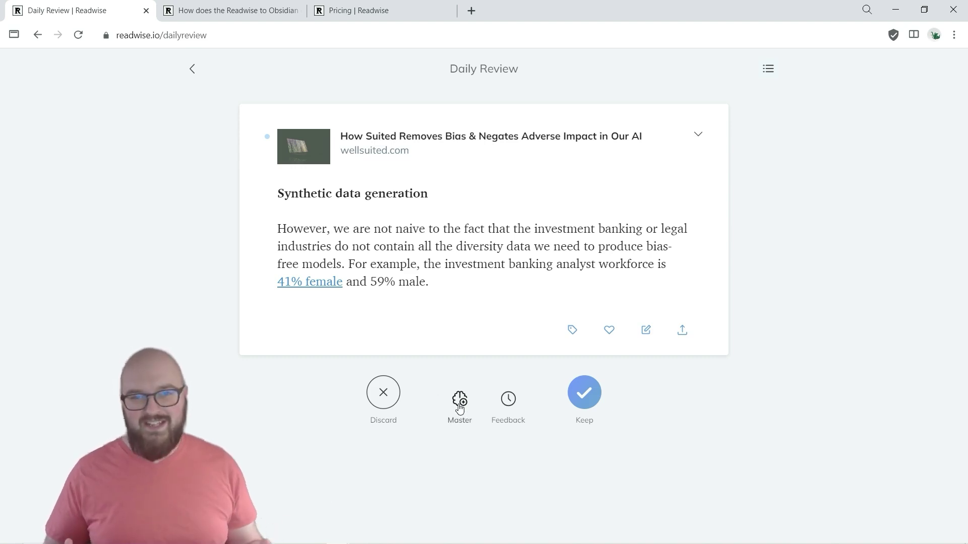
mouse_move(783, 441)
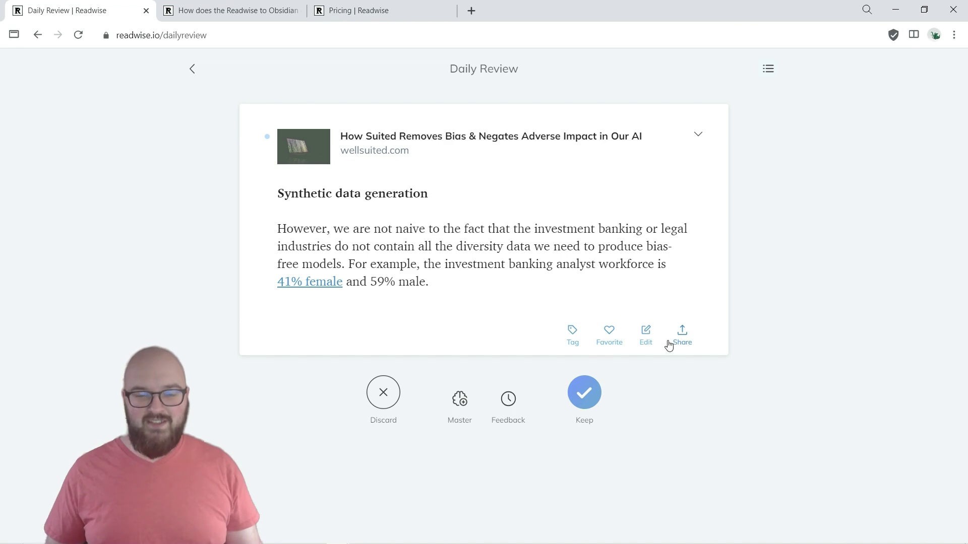
left_click(681, 332)
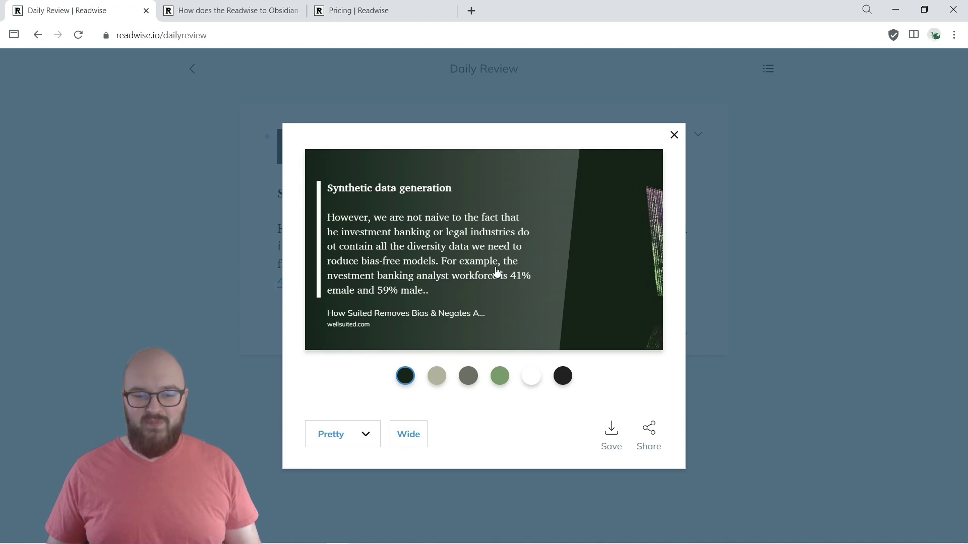
Check the Twitter/Facebook share targets, then dismiss the quote image without sharing
left_click(649, 432)
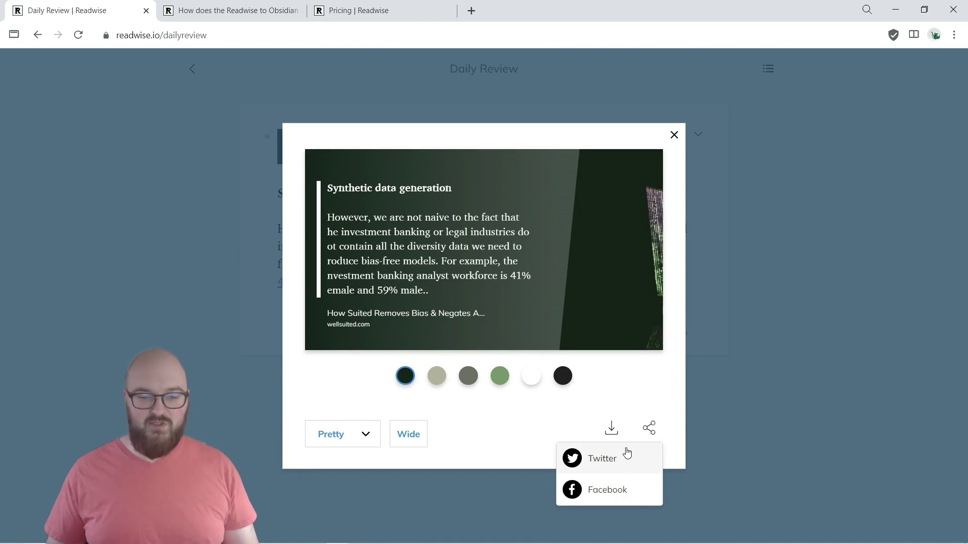
left_click(816, 361)
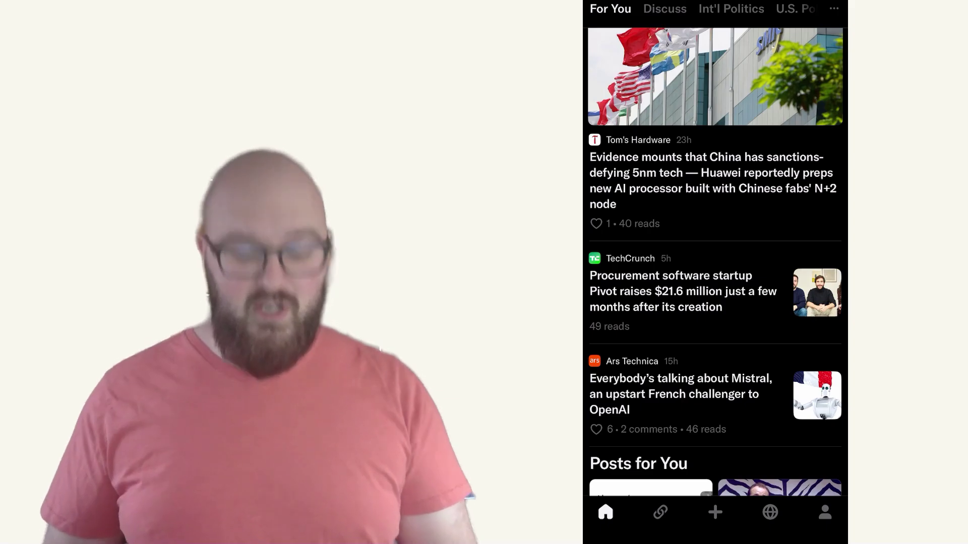
Open the Ars Technica Mistral article from the news feed and send it to Reader
scroll(715, 262, "down", 3)
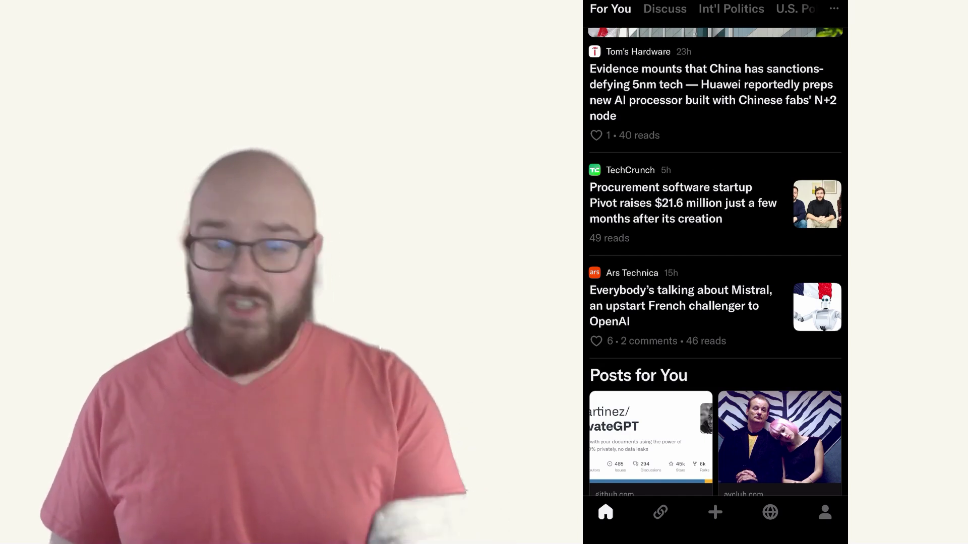
left_click(681, 306)
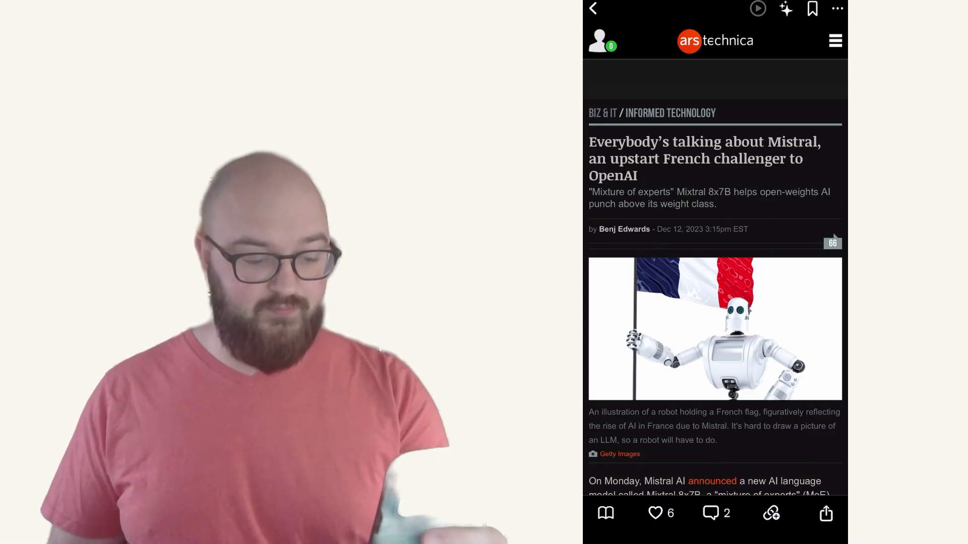
scroll(715, 277, "down", 15)
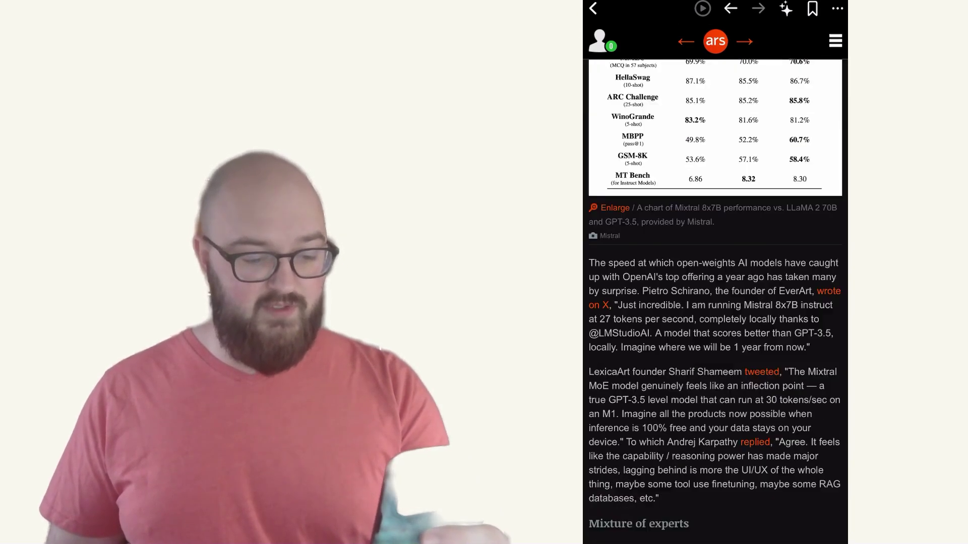
scroll(715, 278, "up", 15)
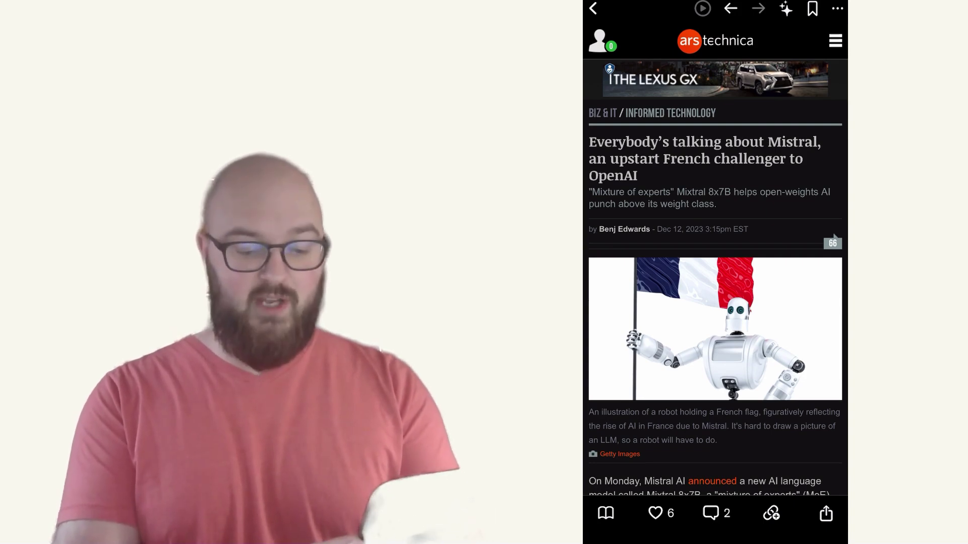
left_click(826, 514)
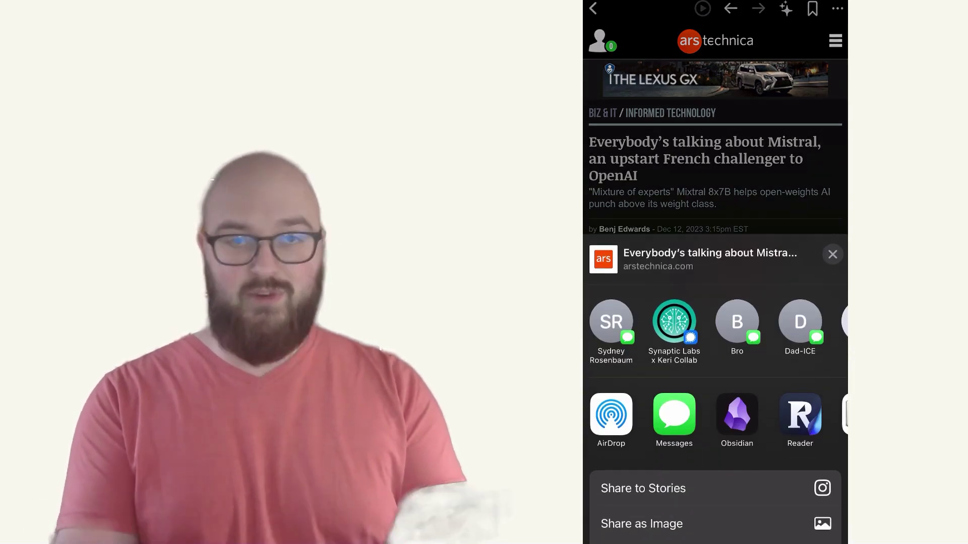
scroll(714, 415, "right", 10)
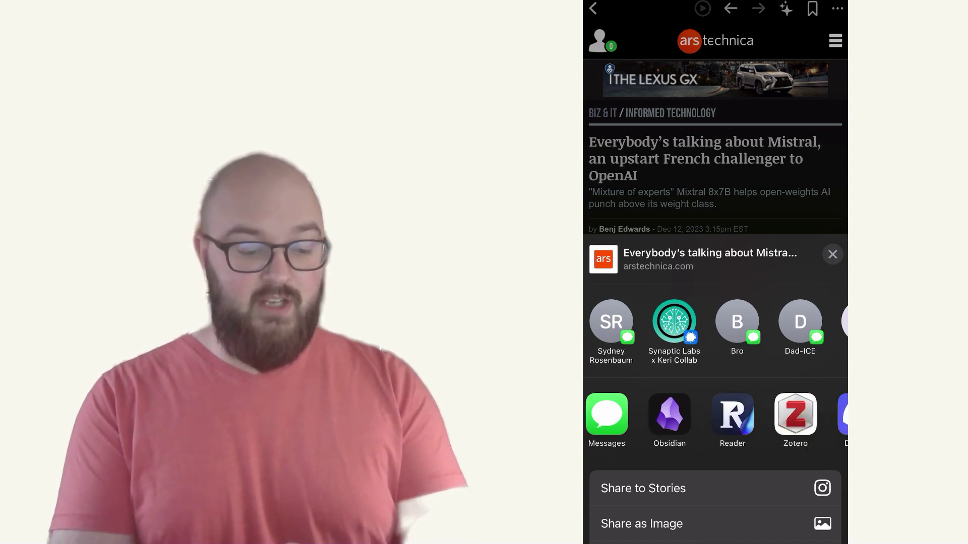
scroll(715, 415, "left", 10)
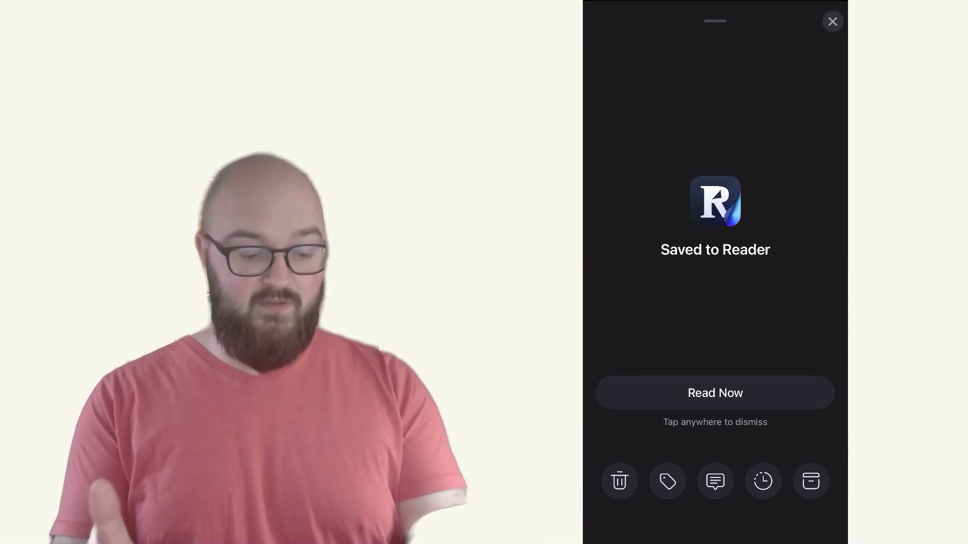
Open the saved Mistral article in Reader and highlight its opening sentence
left_click(715, 393)
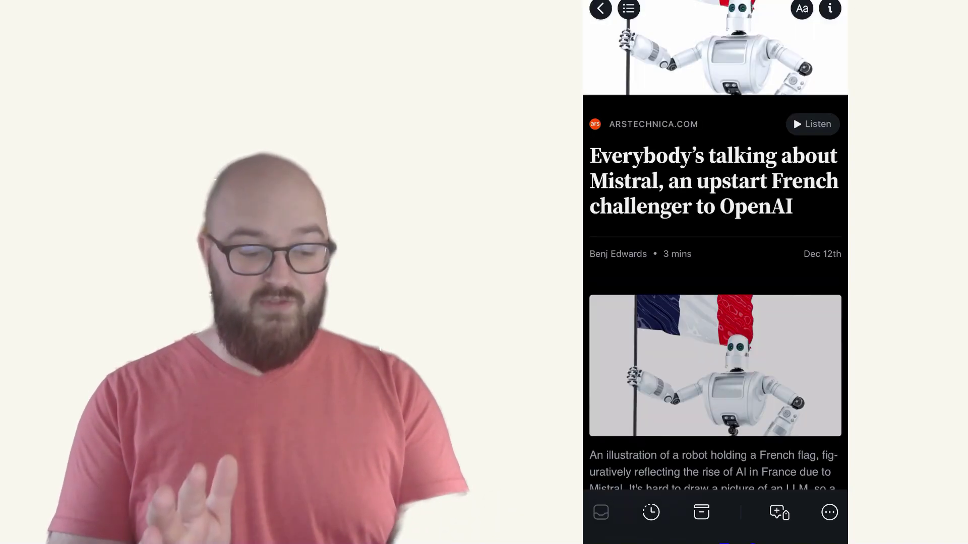
scroll(715, 272, "down", 7)
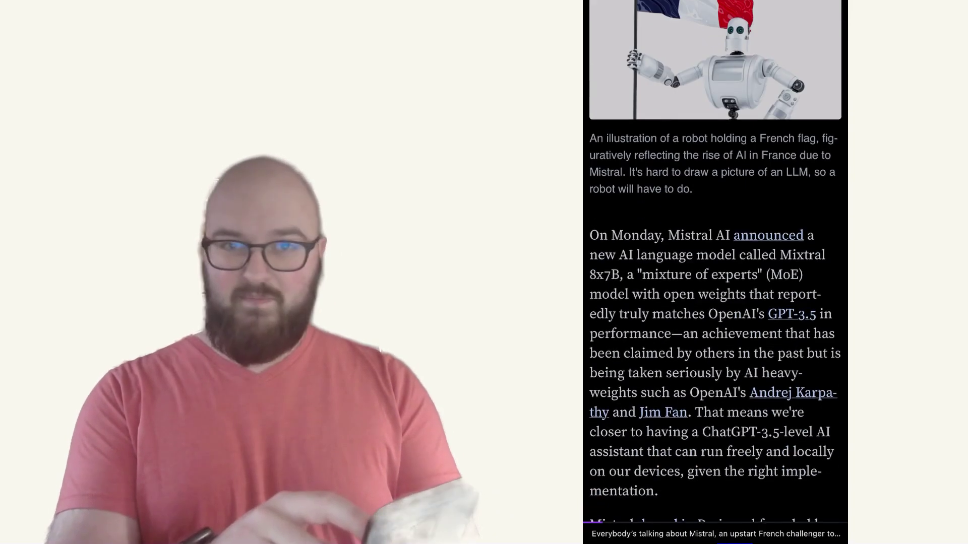
scroll(716, 272, "down", 8)
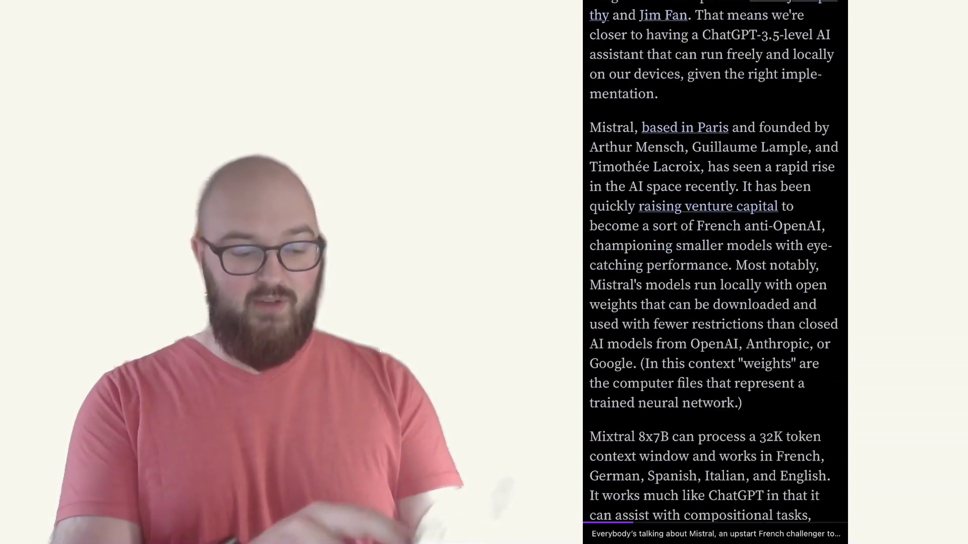
scroll(715, 272, "up", 10)
scroll(715, 272, "down", 1)
left_click(598, 171)
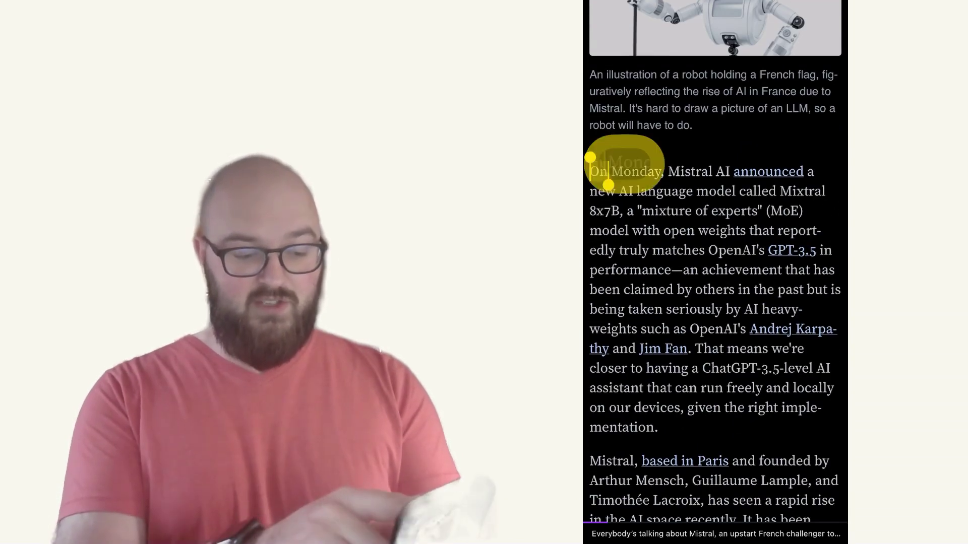
double_click(598, 171)
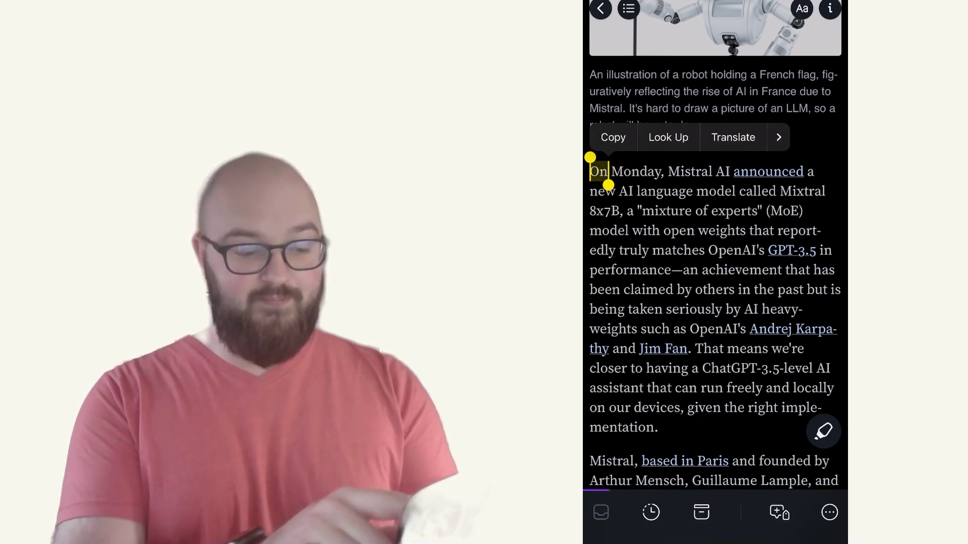
scroll(715, 272, "up", 1)
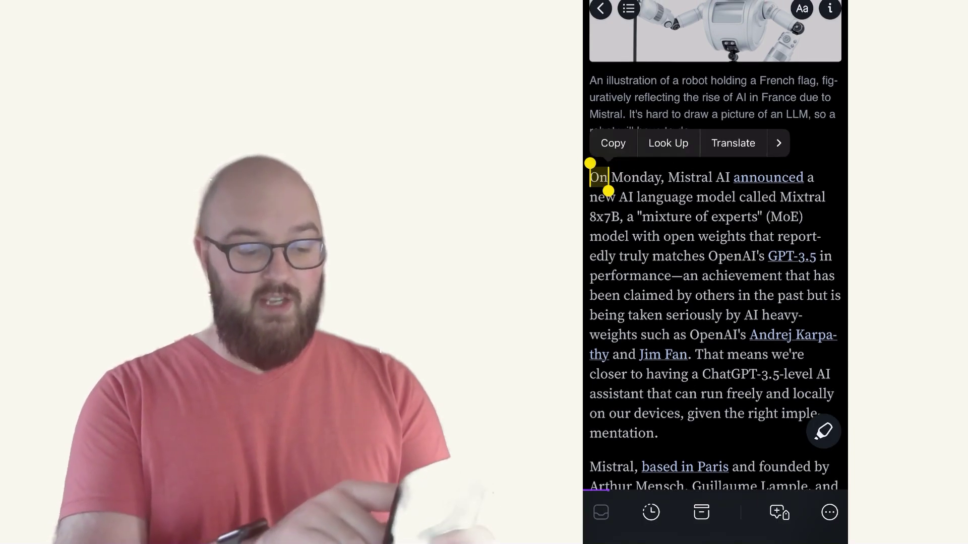
left_click_drag(608, 191, 683, 292)
left_click(823, 432)
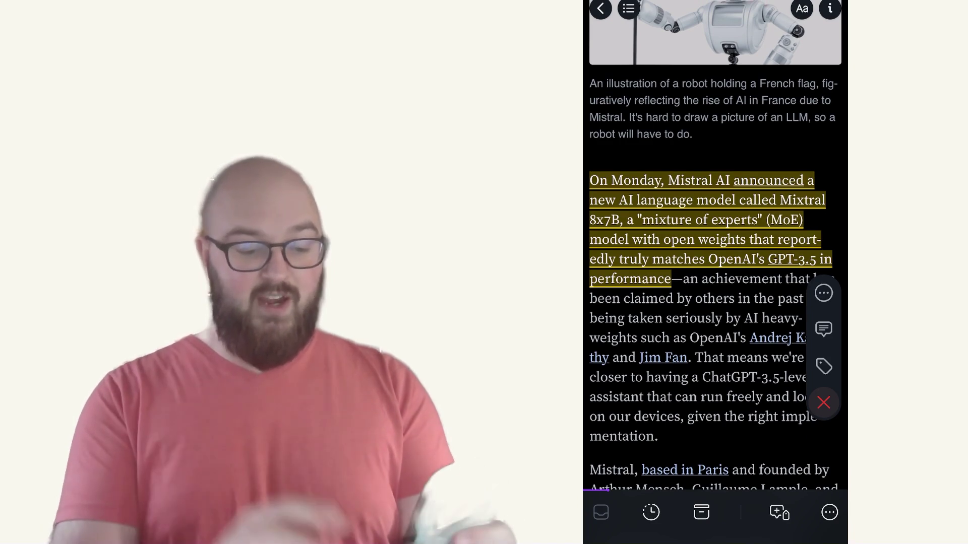
Tag the new highlight with mistral and ai
left_click(823, 367)
type("m")
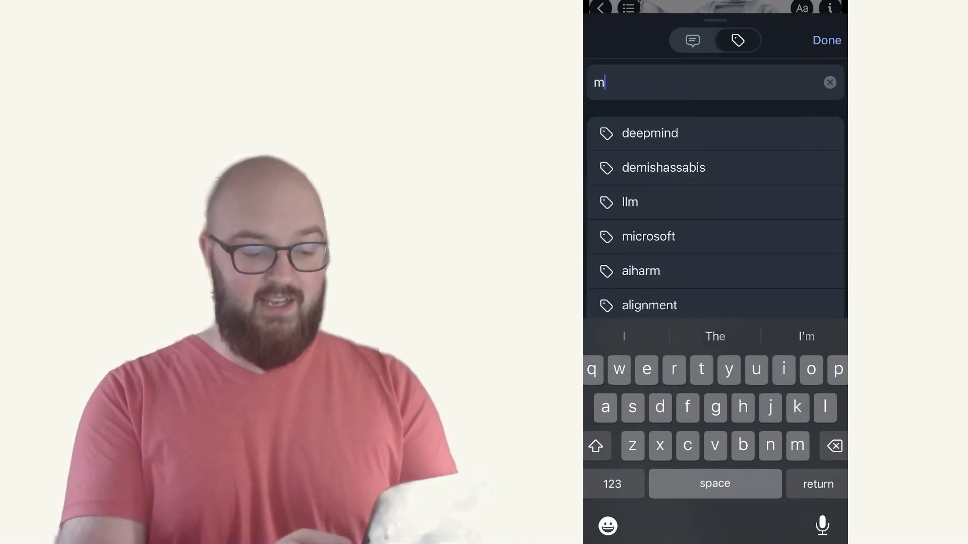
type("istral")
key("Return")
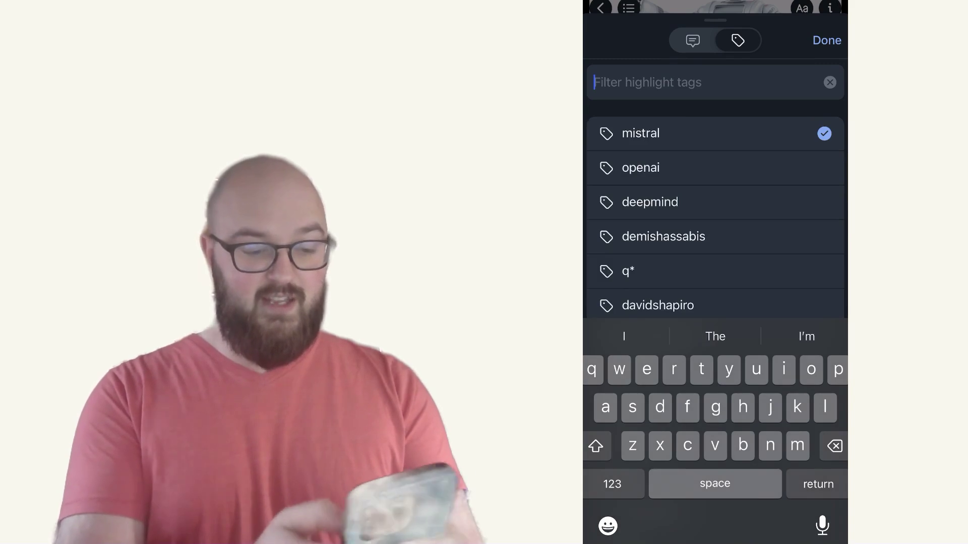
type("ai")
key("Return")
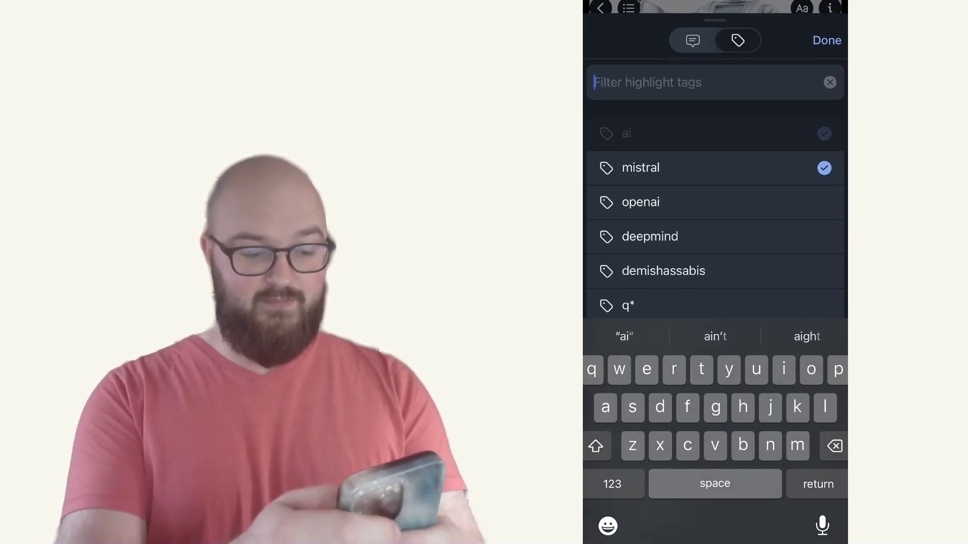
left_click(827, 40)
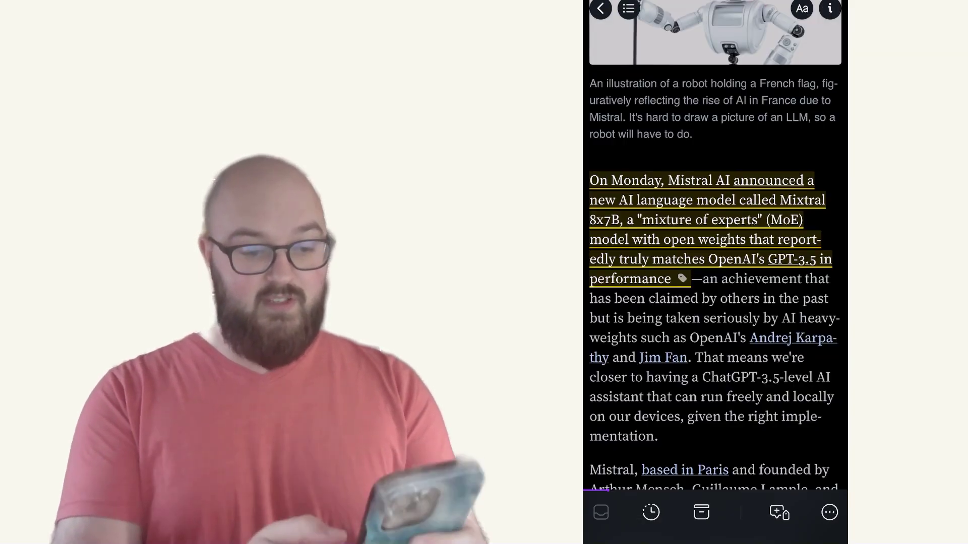
Leave Reader and return to the phone's home screen
scroll(715, 272, "down", 3)
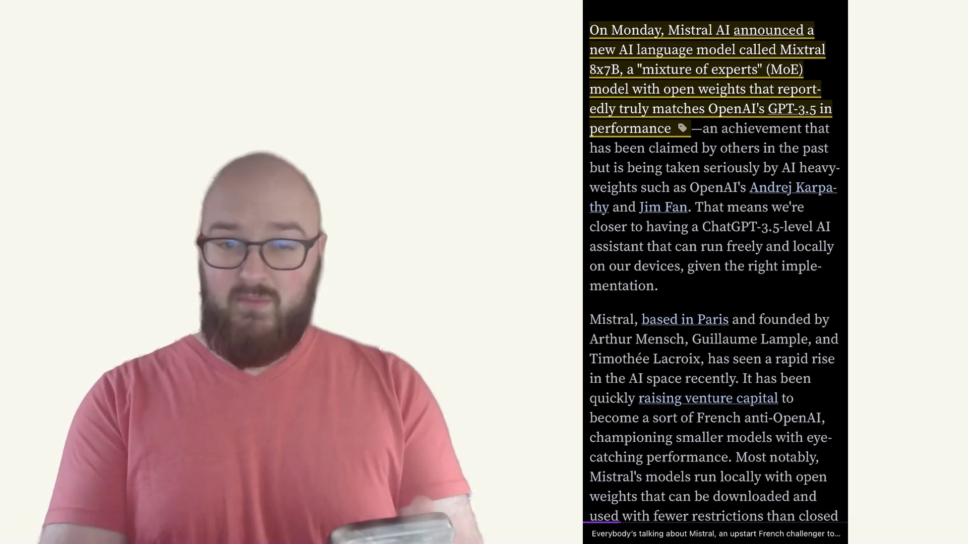
left_click_drag(715, 540, 715, 353)
left_click_drag(715, 539, 714, 352)
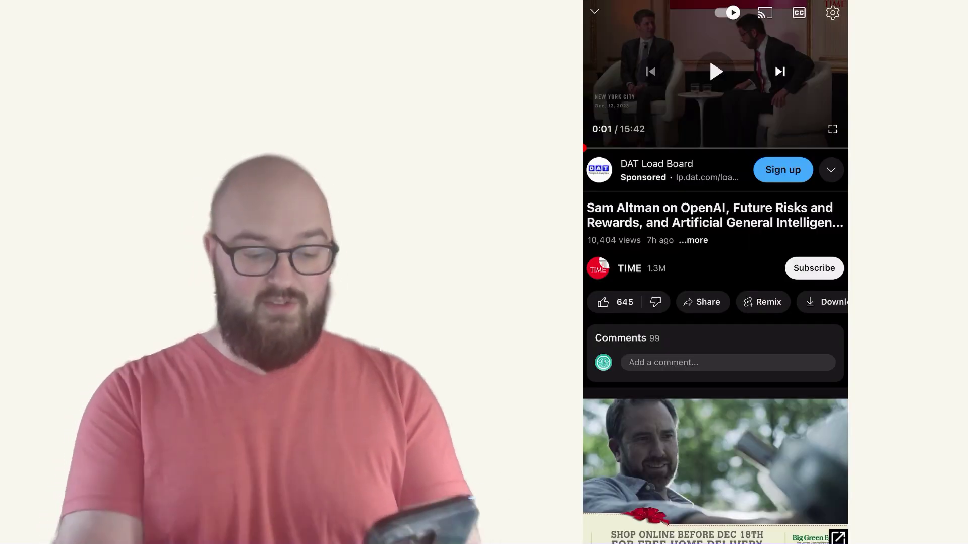
Save the TIME Sam Altman interview video from YouTube to Reader via the share sheet
left_click(702, 302)
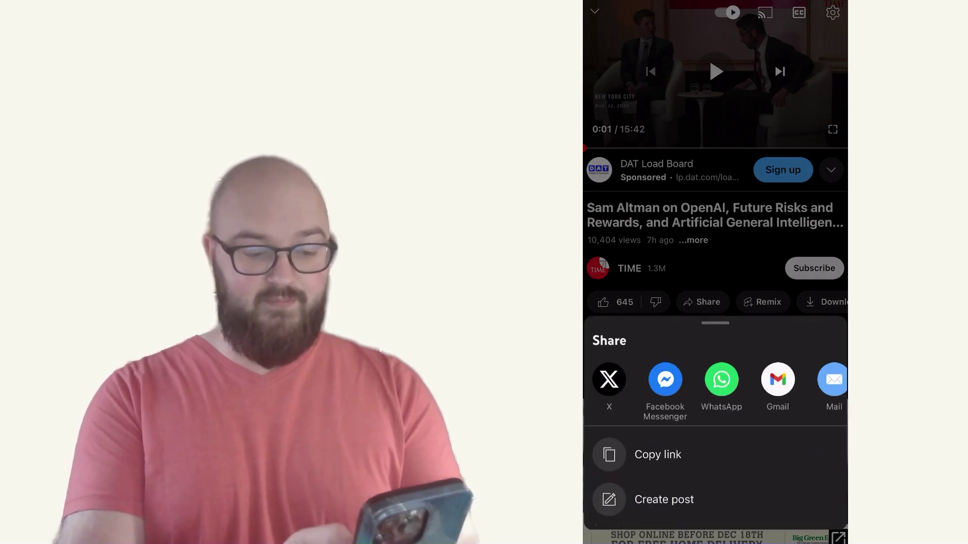
scroll(715, 382, "right", 5)
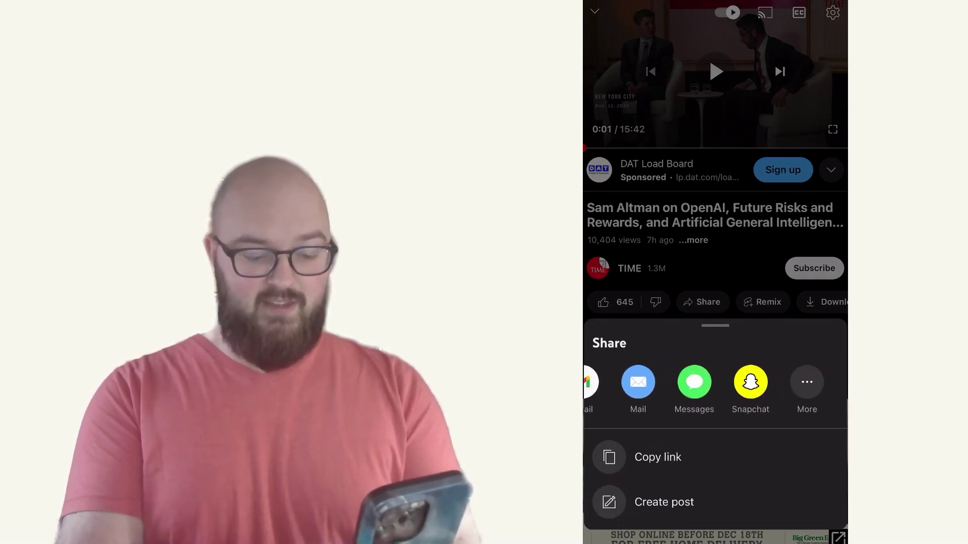
key("Escape")
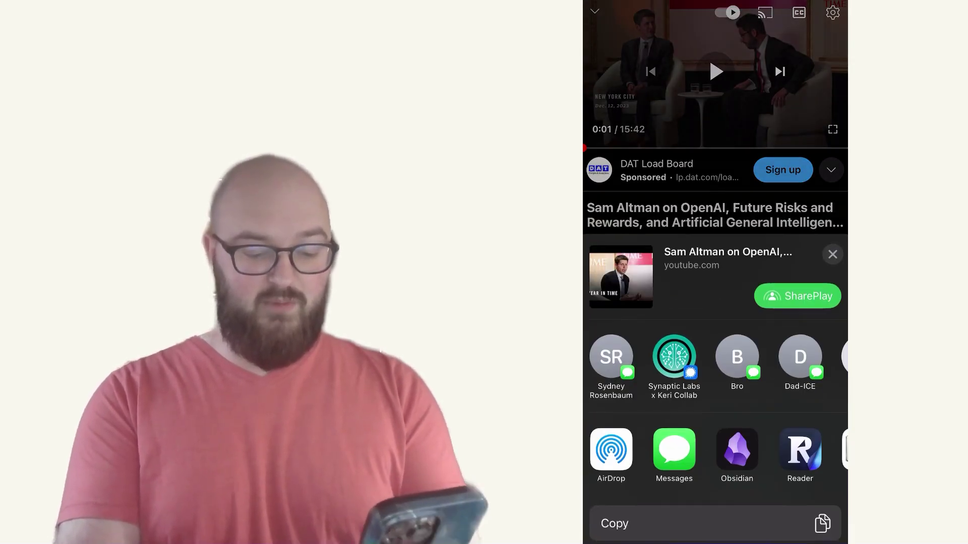
left_click(741, 449)
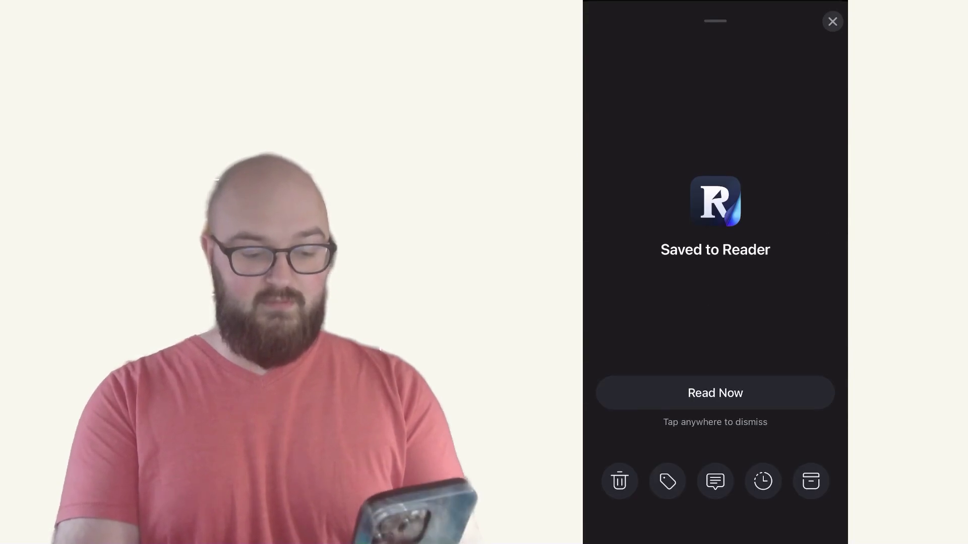